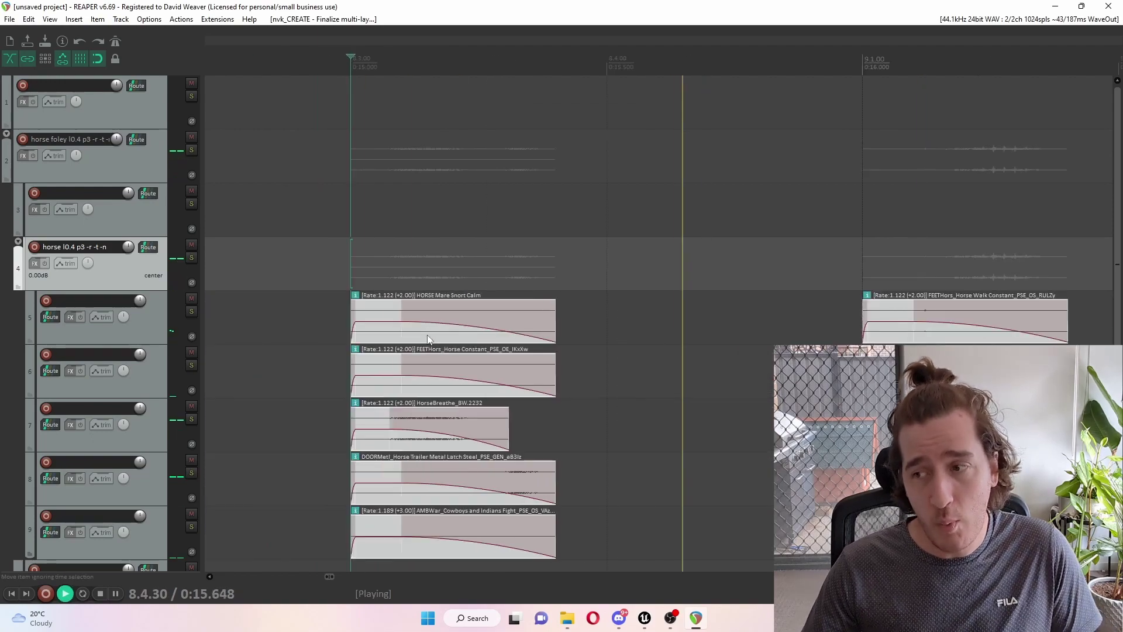
- Delete the track 6 layer from the sound variation at 9.3.00 and play that variation back
scroll(448, 338, down, 2)
scroll(448, 338, down, 1)
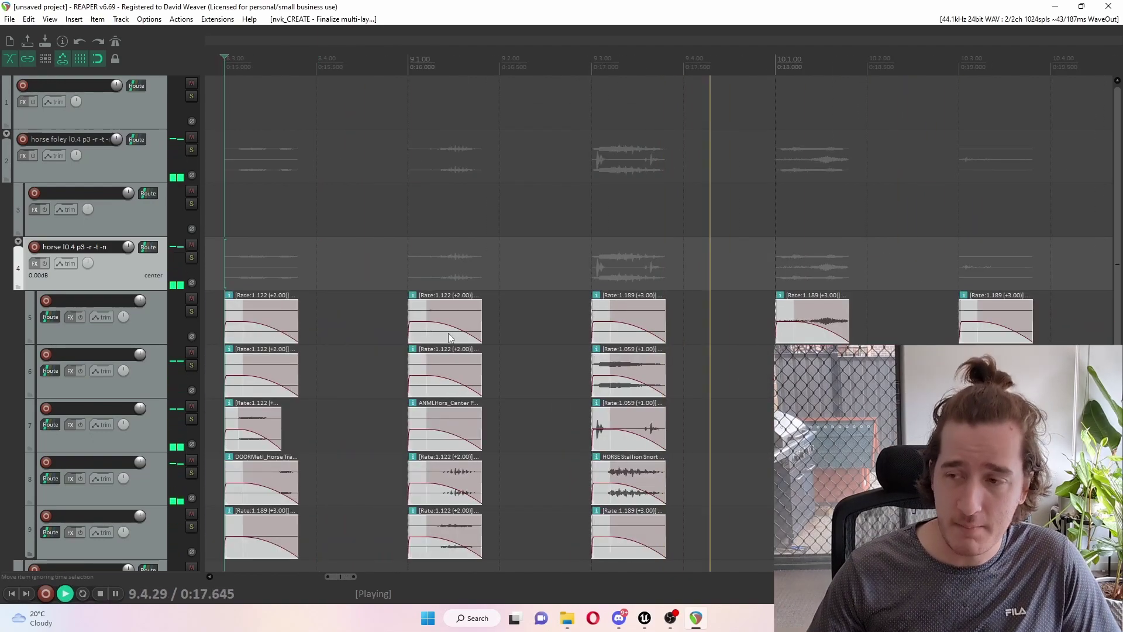
click(626, 374)
key(Delete)
click(770, 355)
key(space)
click(602, 364)
key(space)
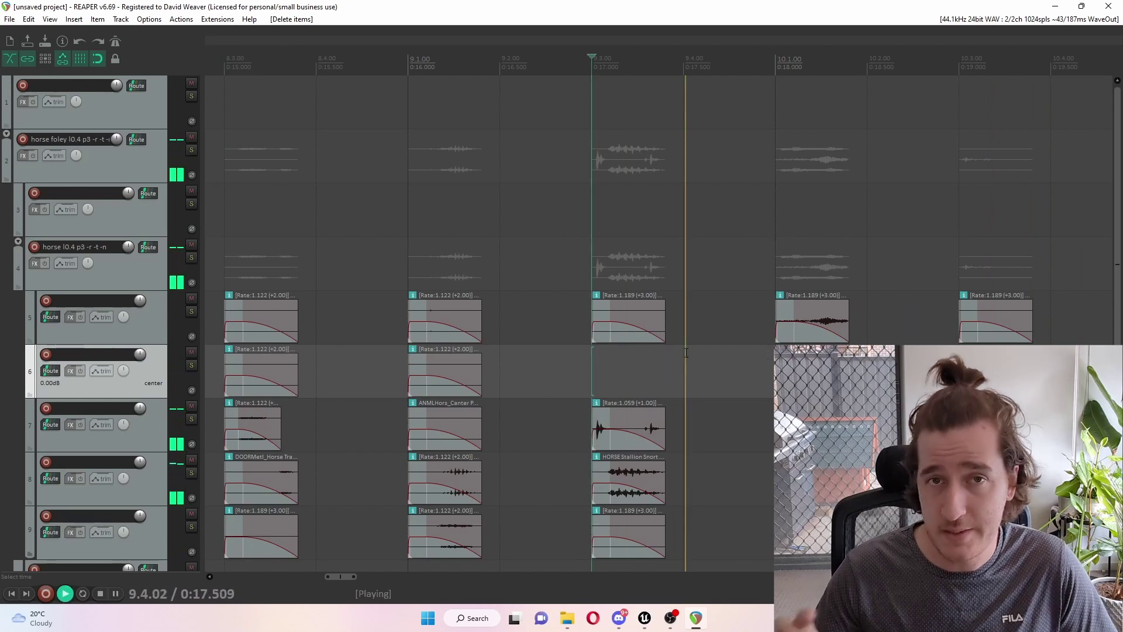
- Audition the variation at 10.1.00 by soloing track 5 and track 6 in turn
click(804, 312)
key(space)
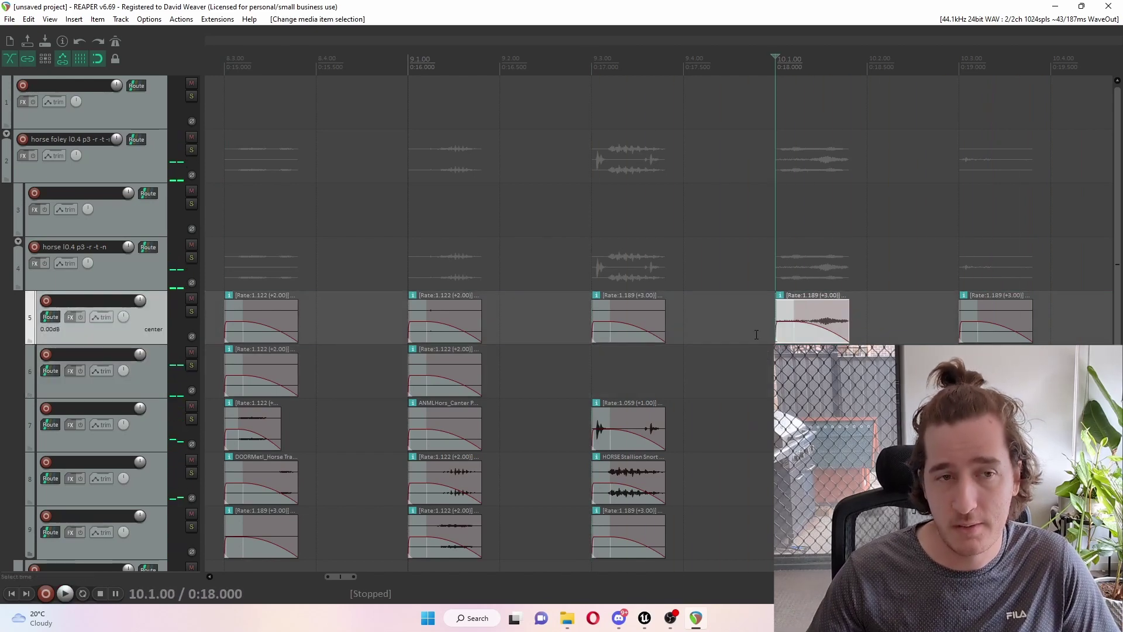
key(F6)
key(space)
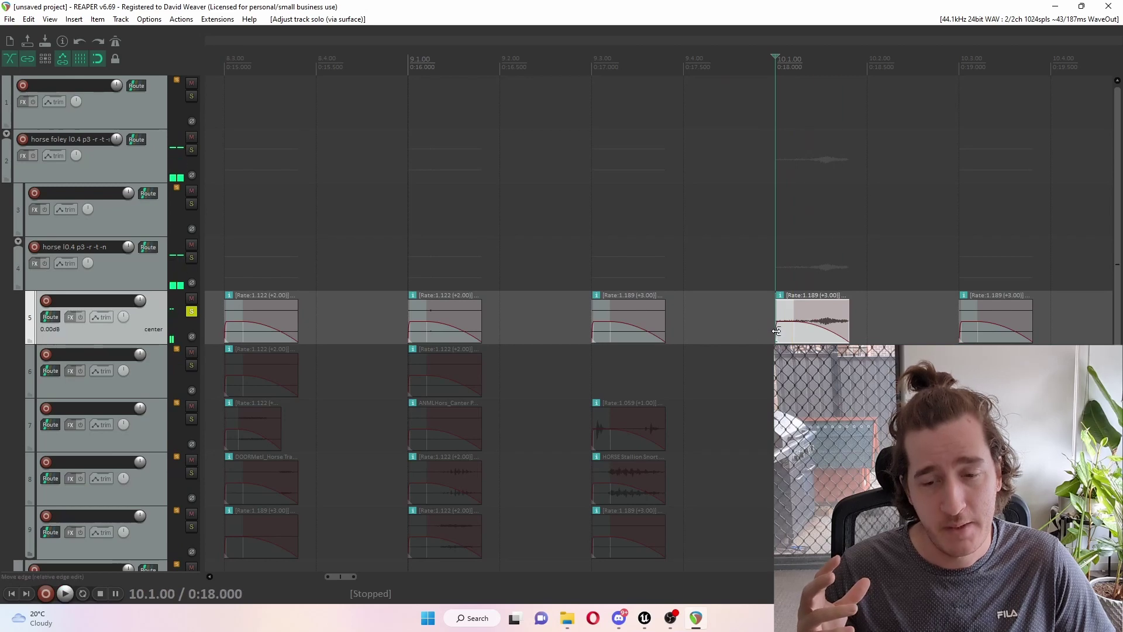
key(F6)
click(787, 376)
key(F6)
key(space)
key(space)
- Continue auditioning the variation at 10.1.00 by soloing track 7 and track 8 in turn
click(790, 430)
key(F6)
key(space)
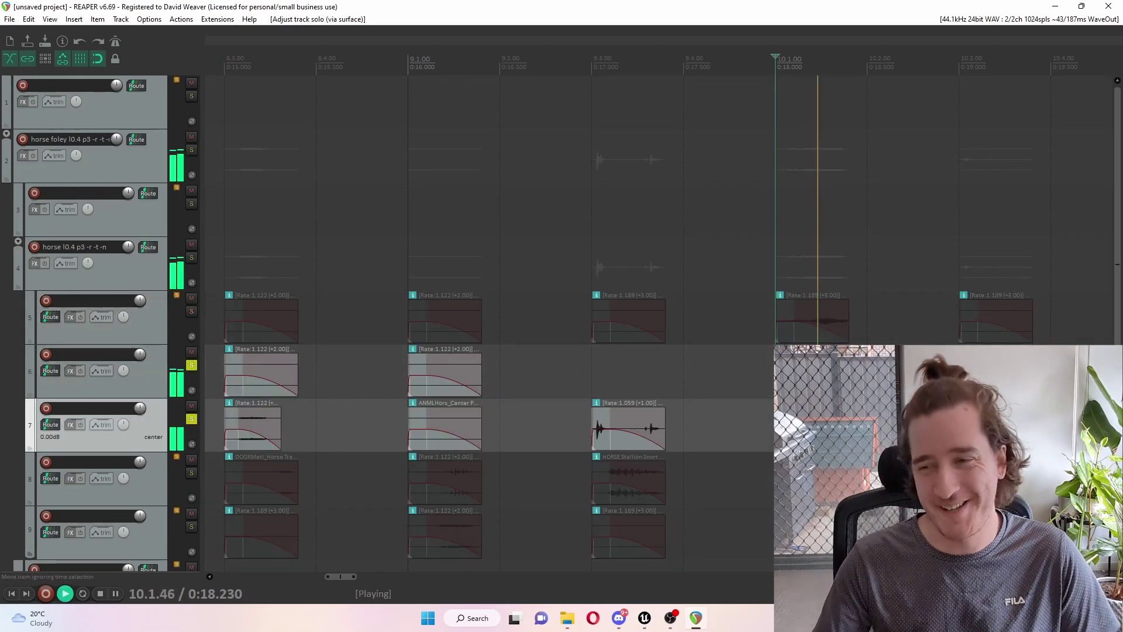
key(space)
key(F6)
key(Down)
key(F6)
key(space)
key(space)
key(F6)
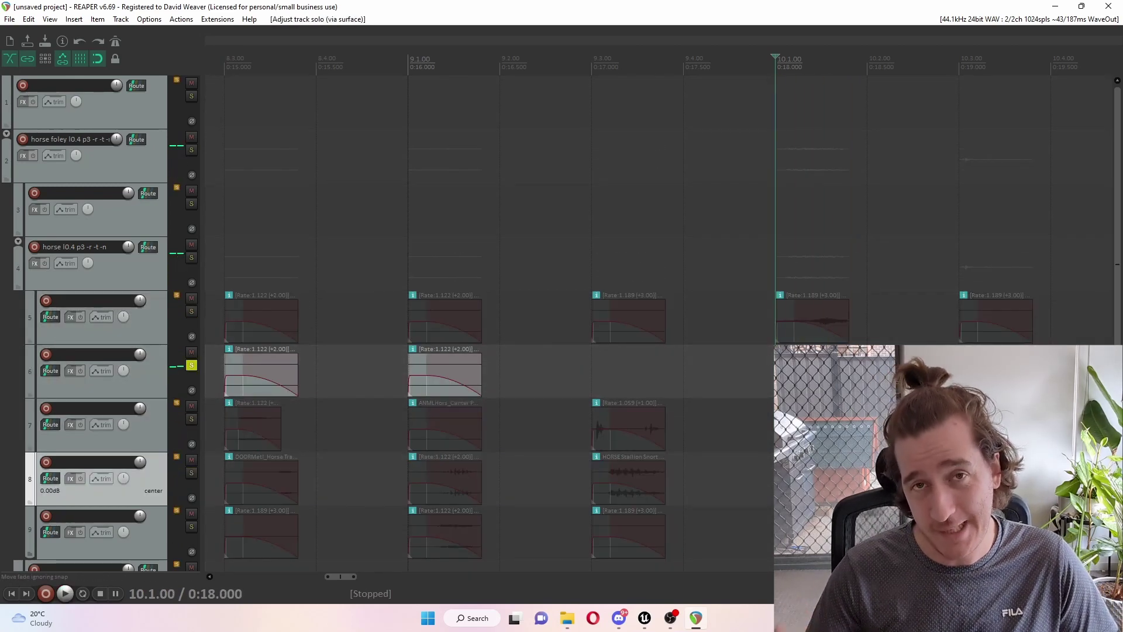
- Unsolo track 6, play the variations with all layers, and delete the variation at 10.3.00
key(Up)
key(Up)
key(F6)
key(space)
key(minus)
mouse_move(721, 526)
right_down()
mouse_move(827, 314)
mouse_move(856, 309)
right_up()
key(Delete)
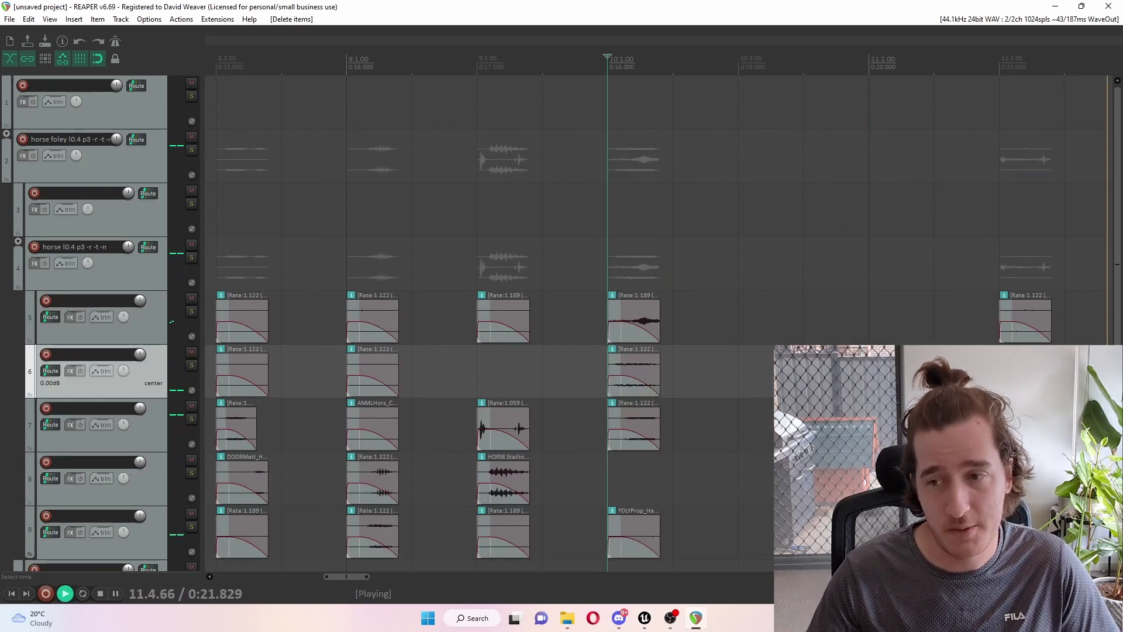
- Play back the variations from 12.1.00 onward to judge them
key(minus)
scroll(930, 421, down, 1)
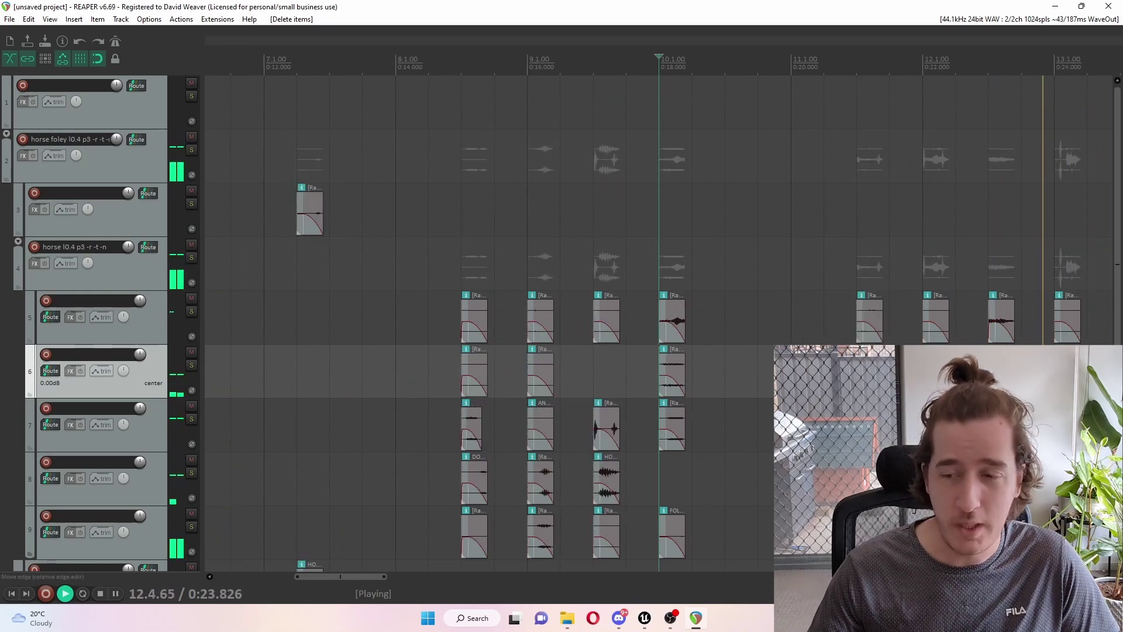
click(931, 426)
key(space)
key(space)
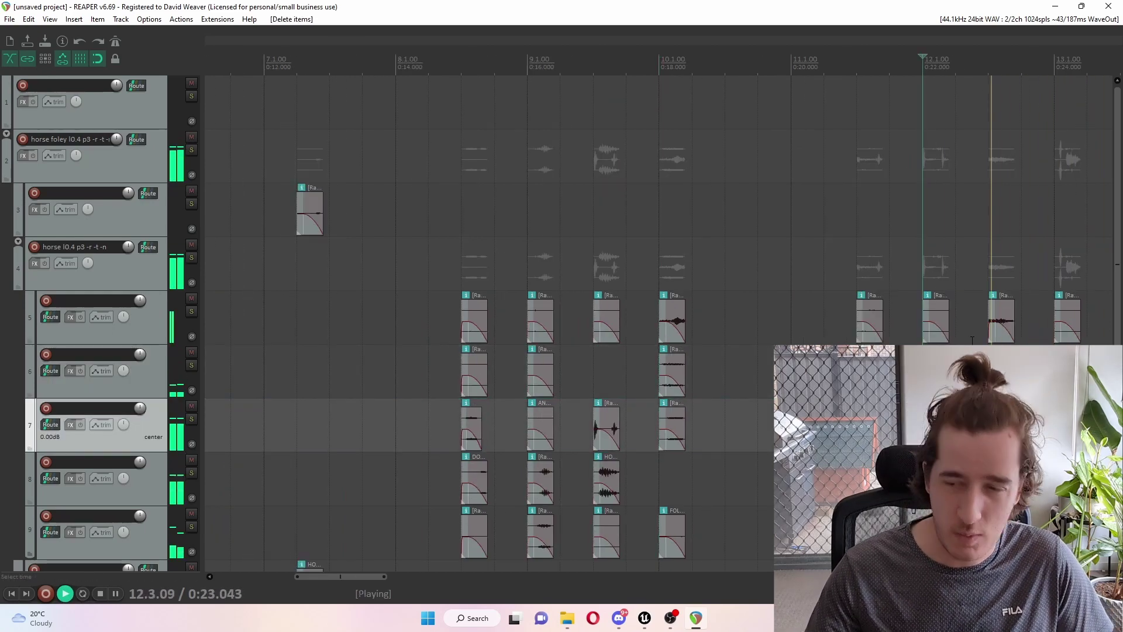
scroll(573, 420, up, 2)
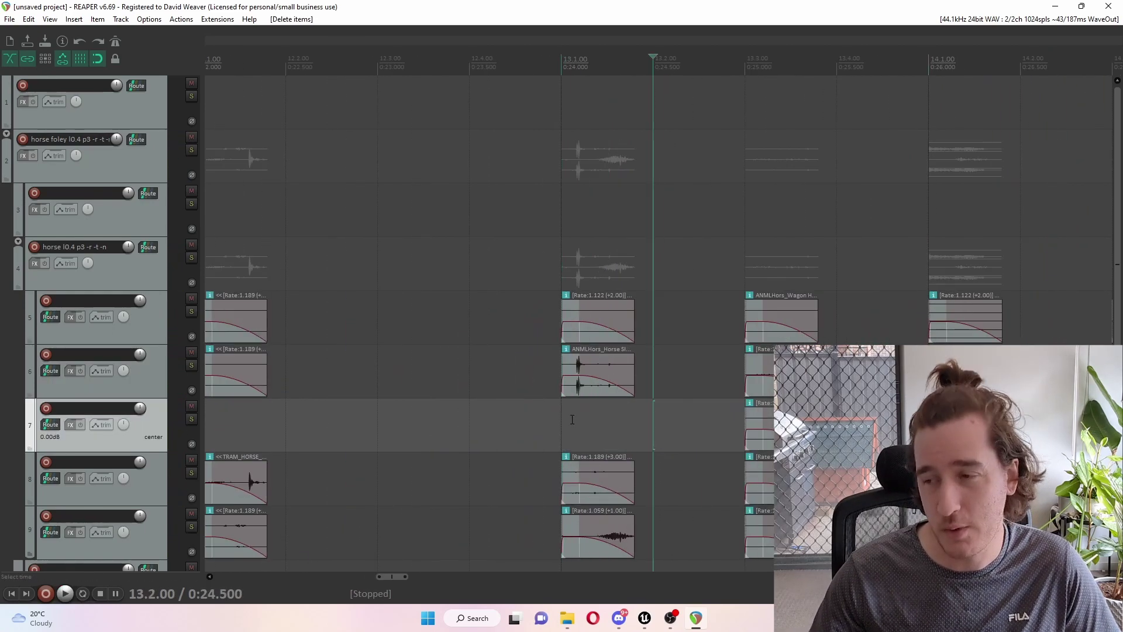
- Play the variation at 13.1.00 and delete the variations at 13.3.00 and 14.1.00
click(573, 419)
key(space)
right_drag(722, 294, 759, 544)
key(Delete)
key(space)
scroll(759, 421, down, 2)
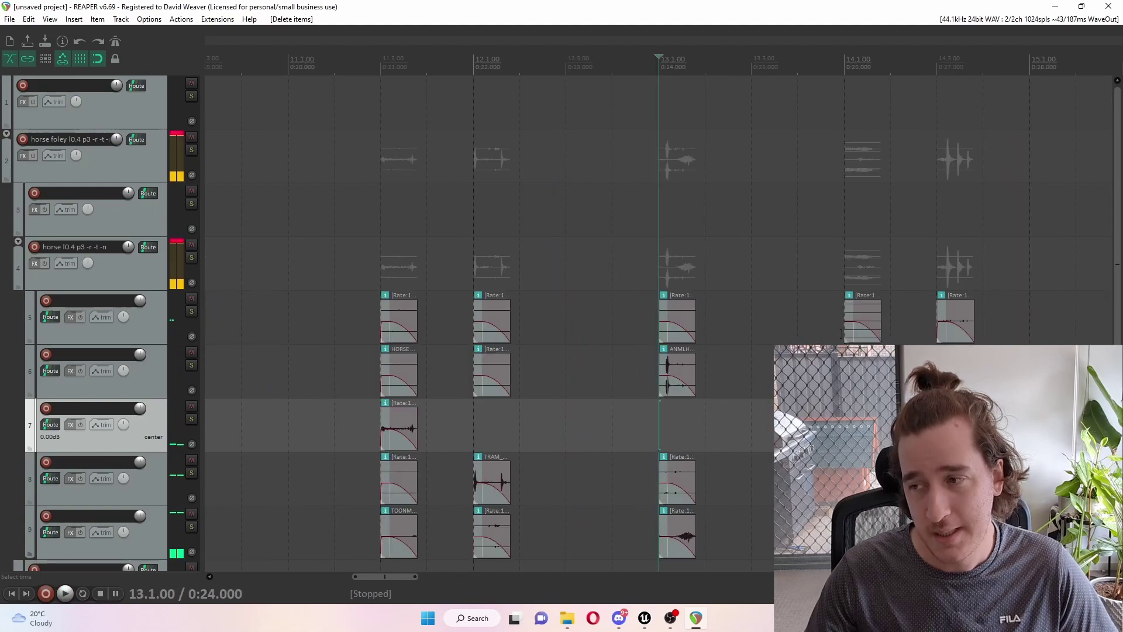
right_drag(834, 287, 887, 562)
key(Delete)
- Try a single region spanning all the remaining layered variations and play it back
scroll(708, 218, down, 3)
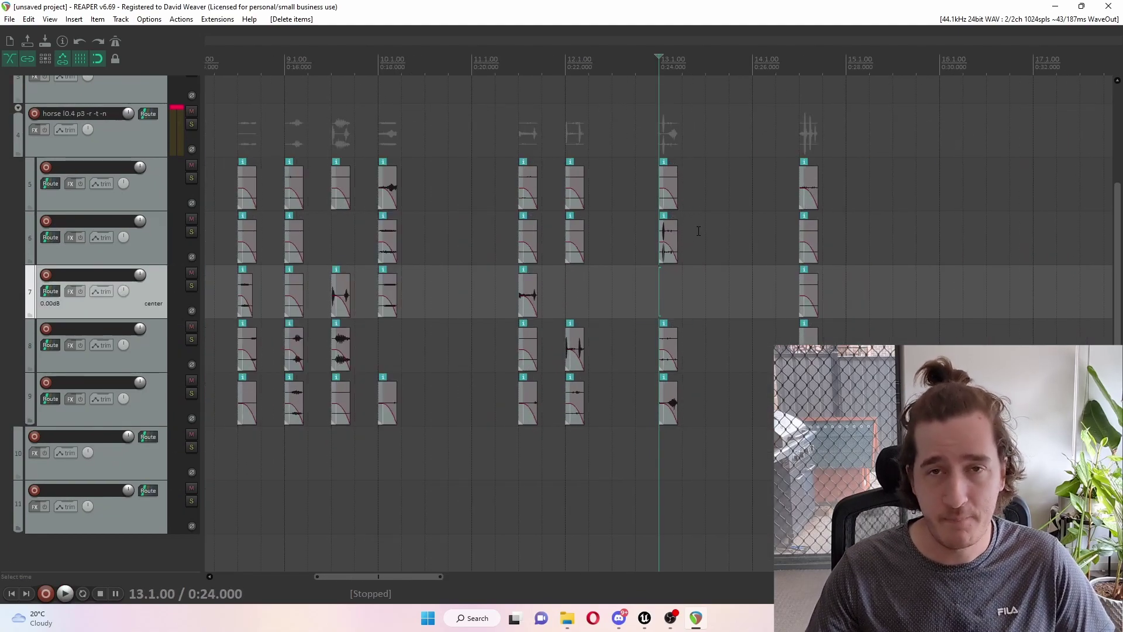
right_drag(345, 165, 810, 412)
key(t)
key(space)
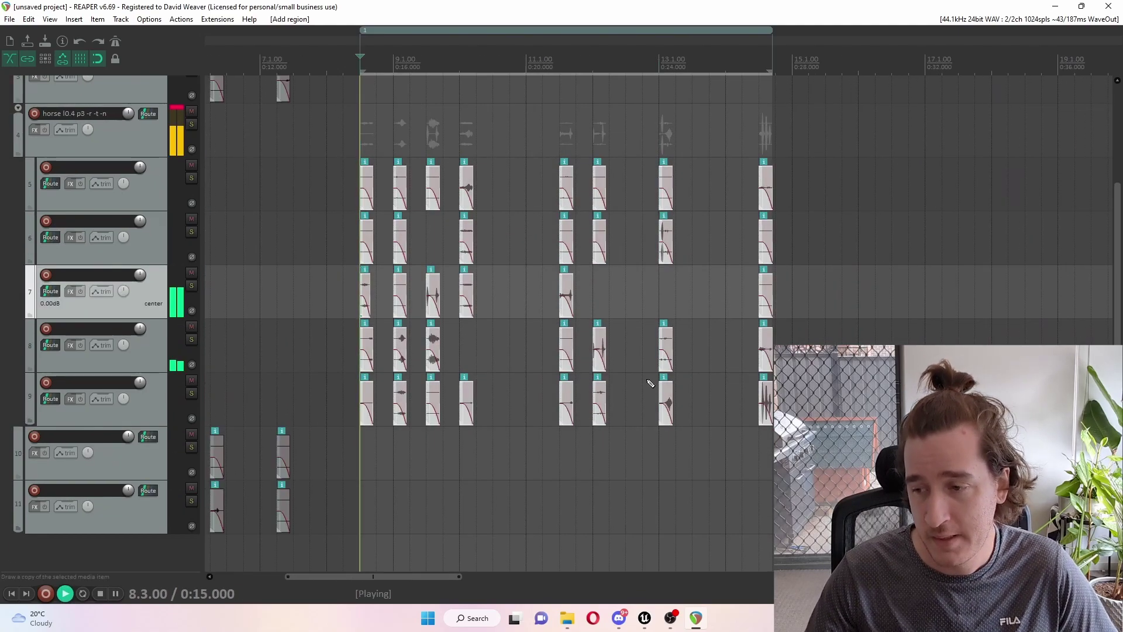
key(space)
- Create a region for each item on track 5 with the action "SWS/BR: Create regions from selected items (name by item's notes)"
click(339, 171)
right_drag(339, 170, 885, 186)
scroll(722, 274, up, 5)
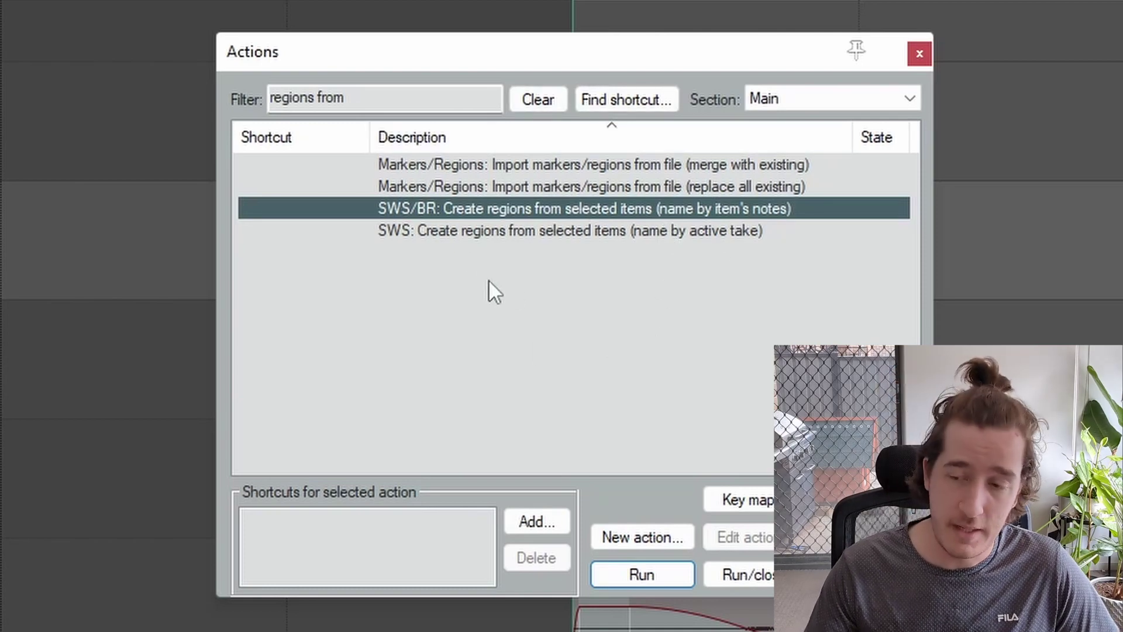
double_click(566, 215)
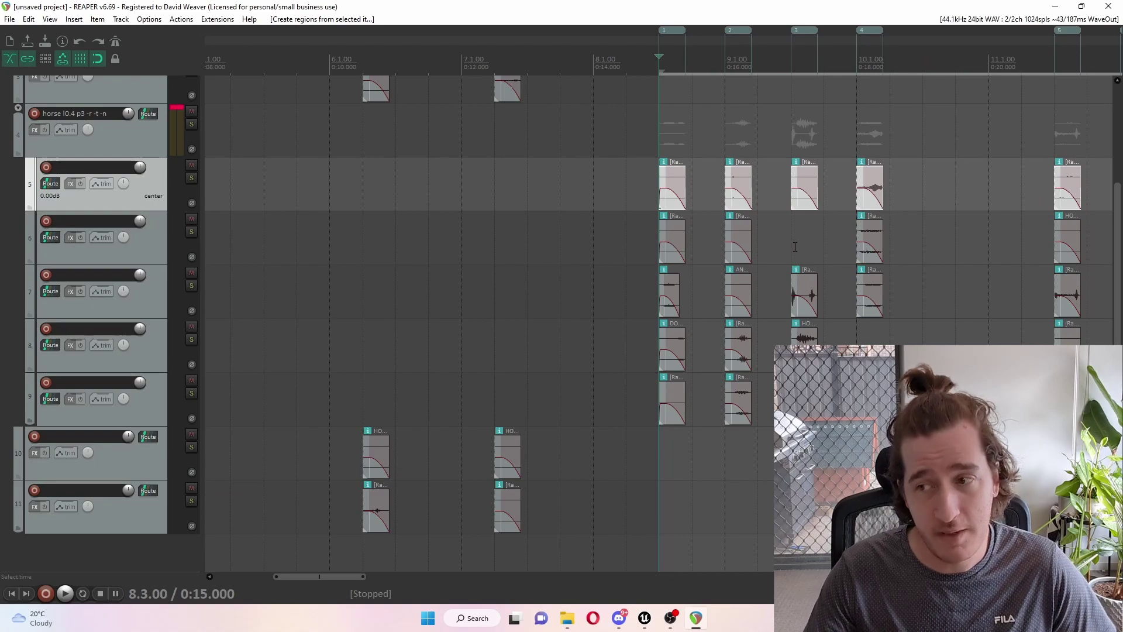
- Set the render bounds to All project regions and open the render file name for editing
scroll(795, 247, down, 3)
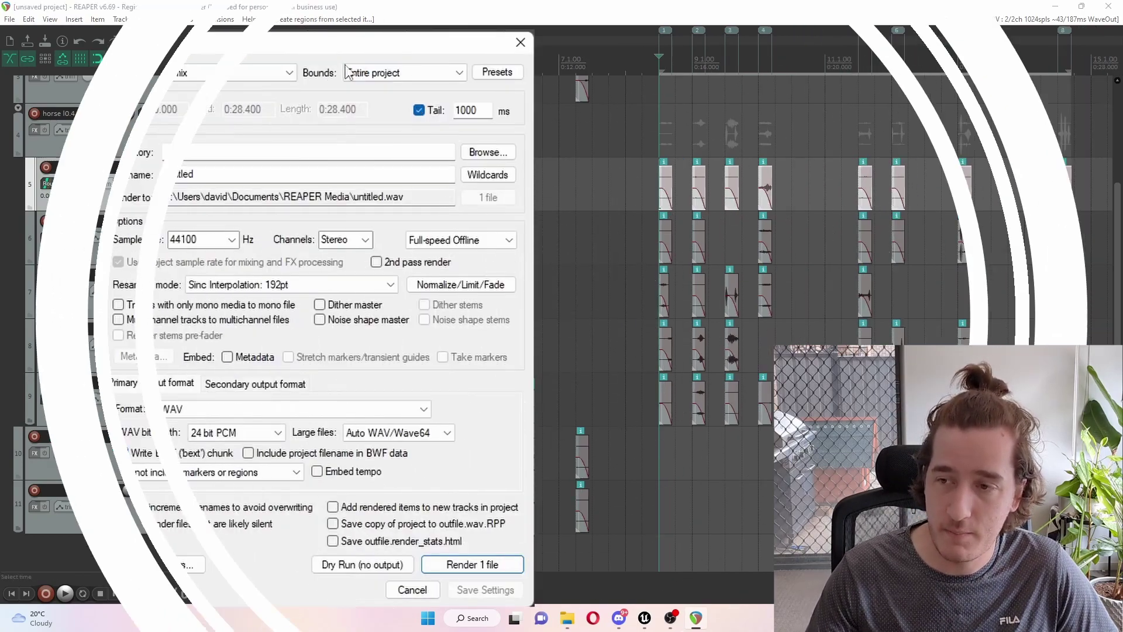
click(370, 74)
click(377, 122)
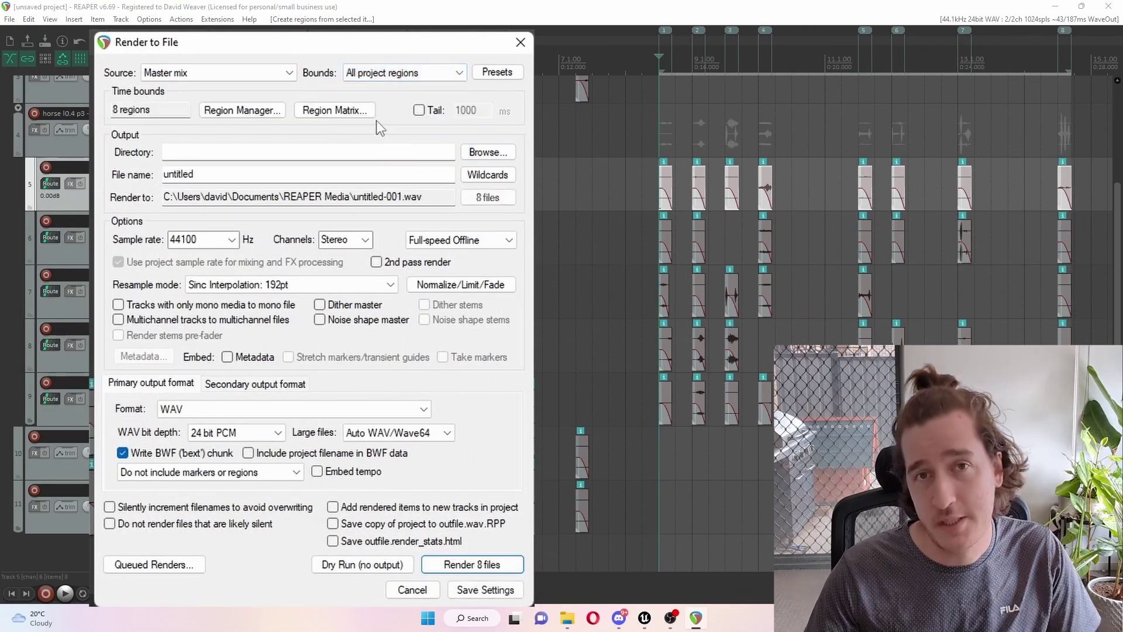
click(254, 174)
double_click(255, 173)
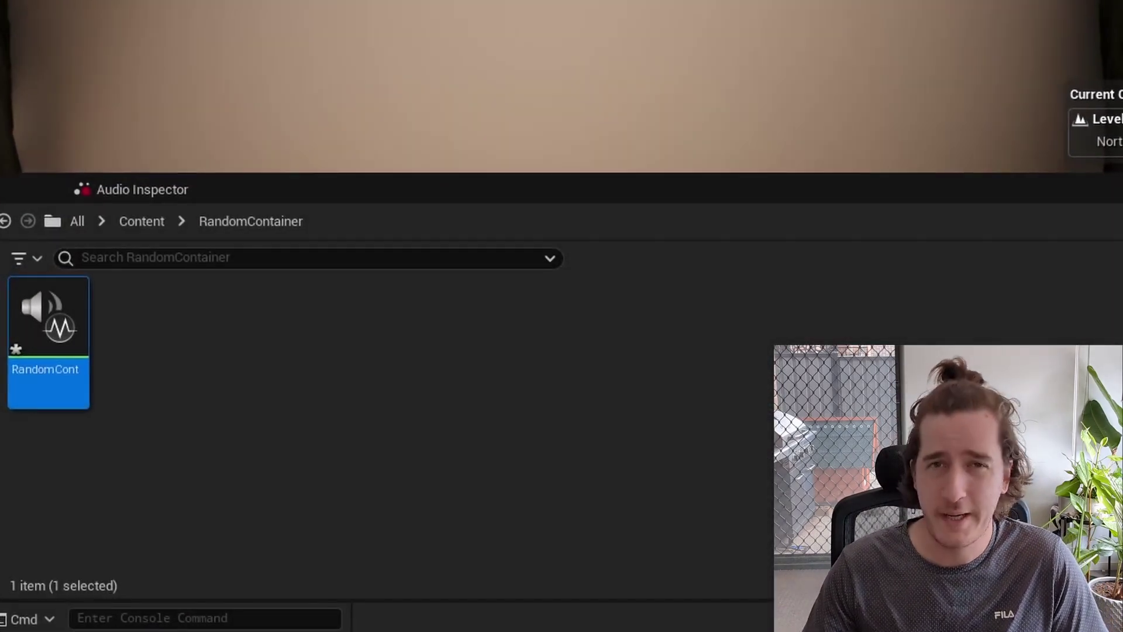
- Create a folder named AudioAssets inside the RandomContainer content folder
click(212, 375)
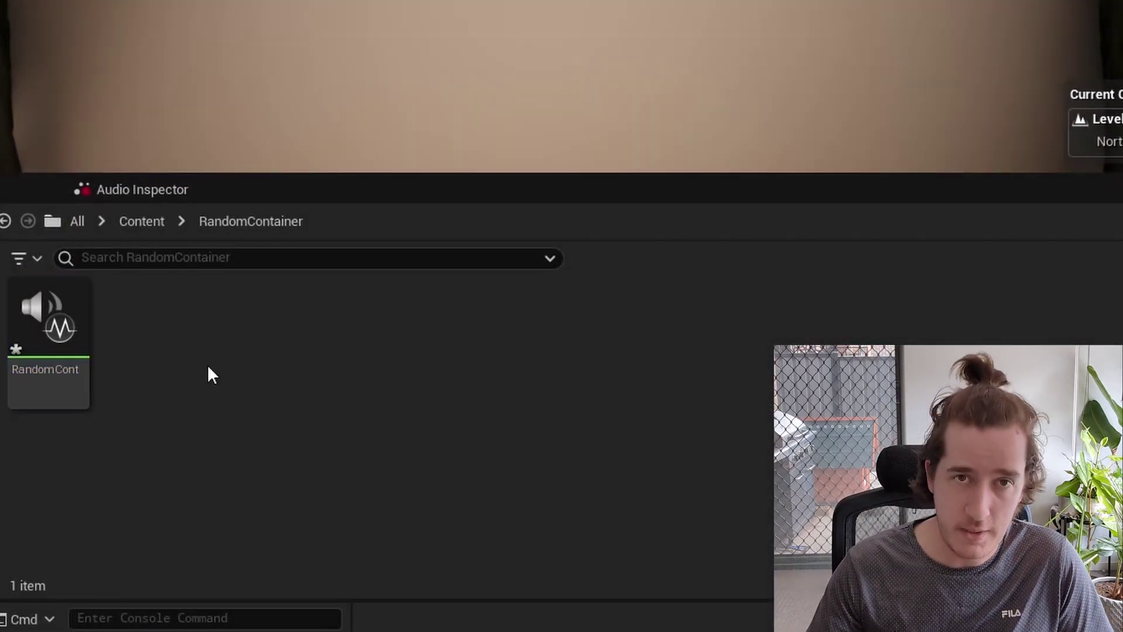
right_click(208, 367)
click(377, 2)
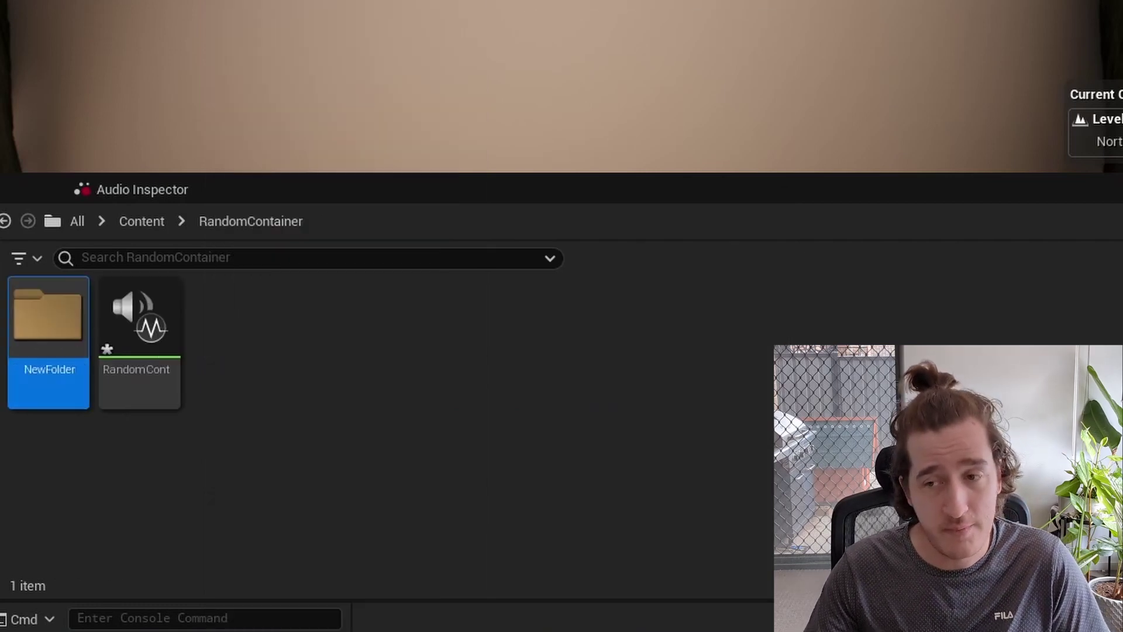
text(AudioA)
key(Return)
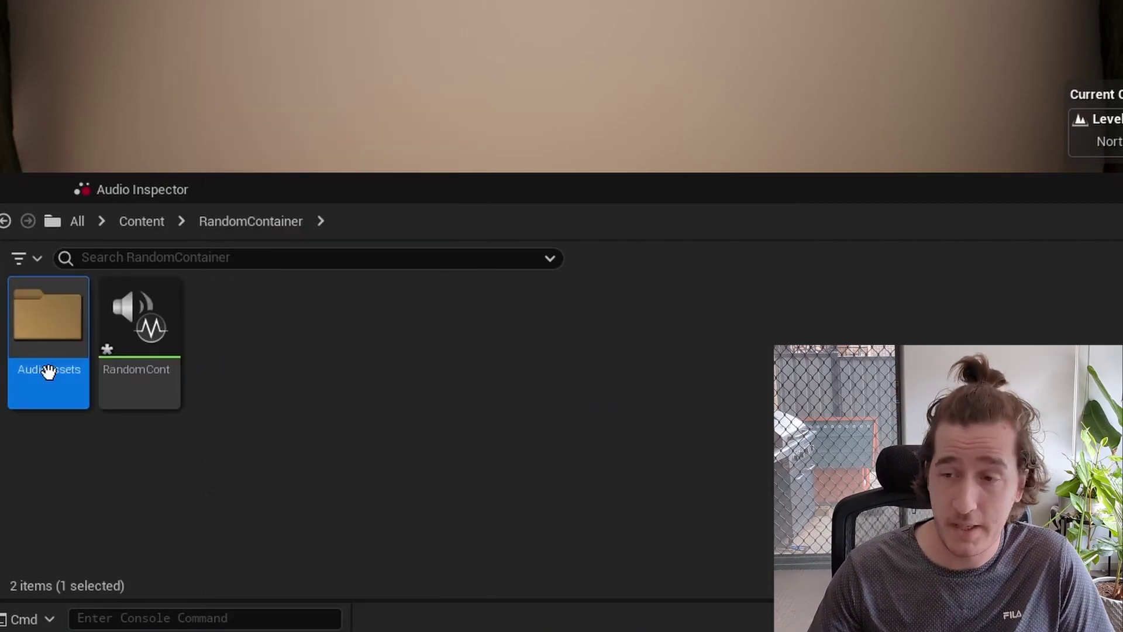
- Open the AudioAssets folder and import the rendered files MS_UI_Horse_01 through MS_UI_Horse_08 into it
double_click(45, 371)
key(alt+Tab)
key(ctrl+a)
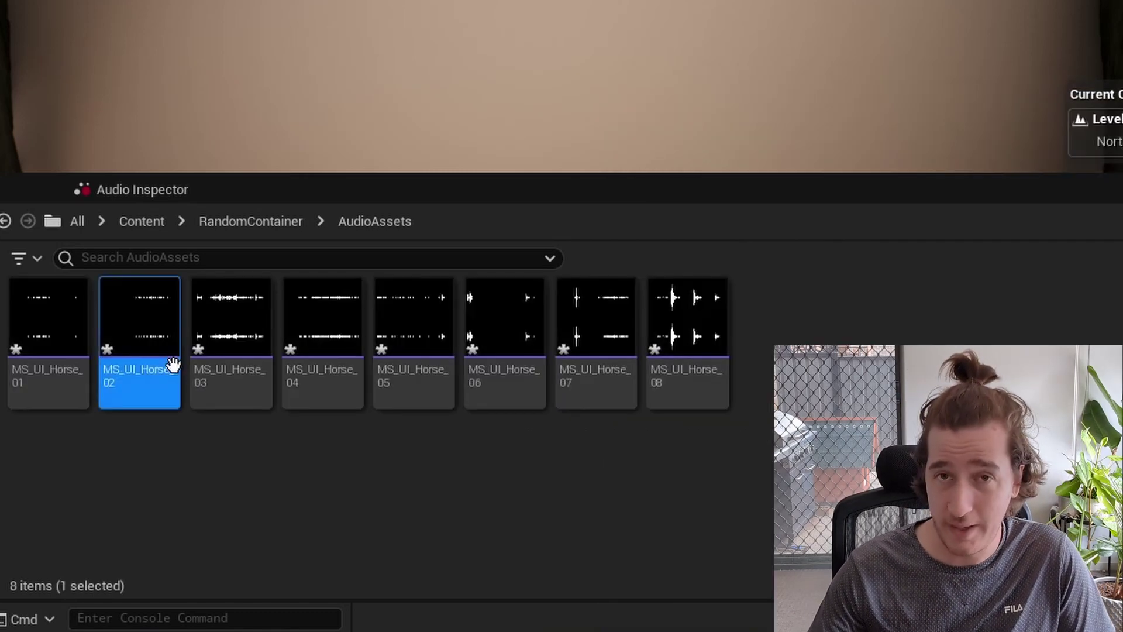
- Audition the imported sound waves MS_UI_Horse_01 through MS_UI_Horse_08 one by one
click(75, 391)
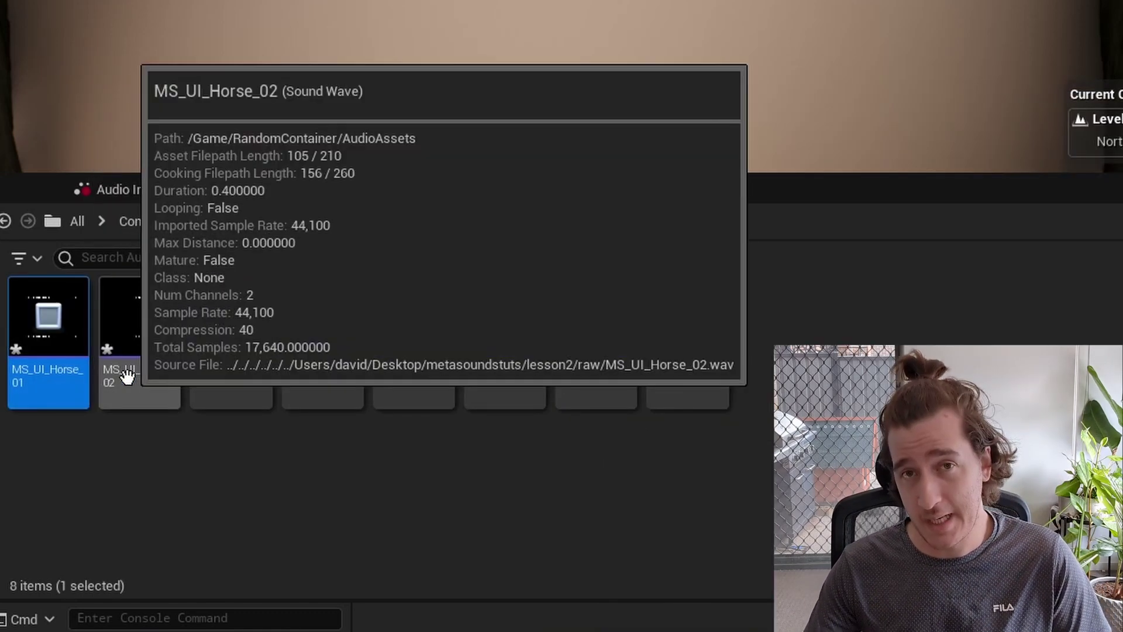
click(128, 383)
click(249, 393)
click(320, 387)
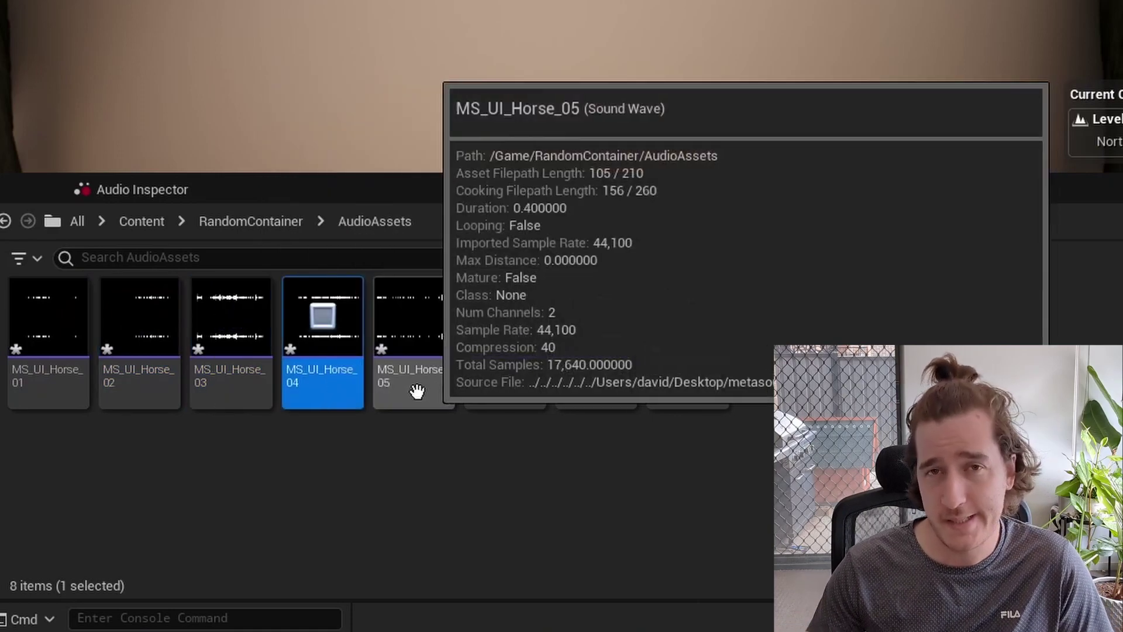
click(403, 387)
click(504, 385)
click(585, 384)
click(686, 383)
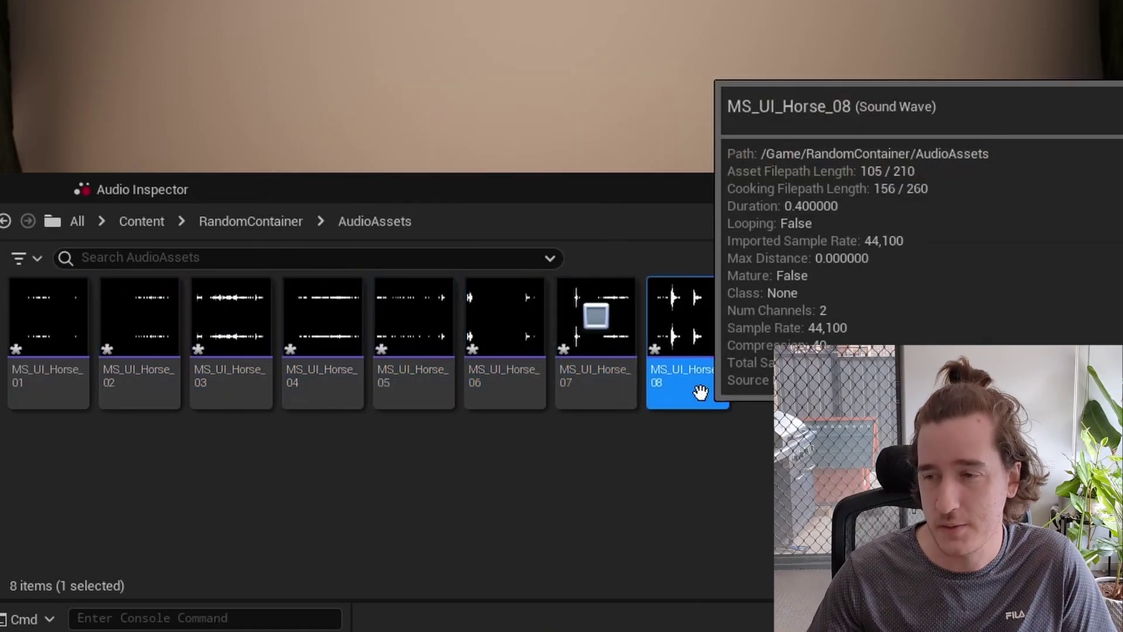
click(599, 389)
click(512, 382)
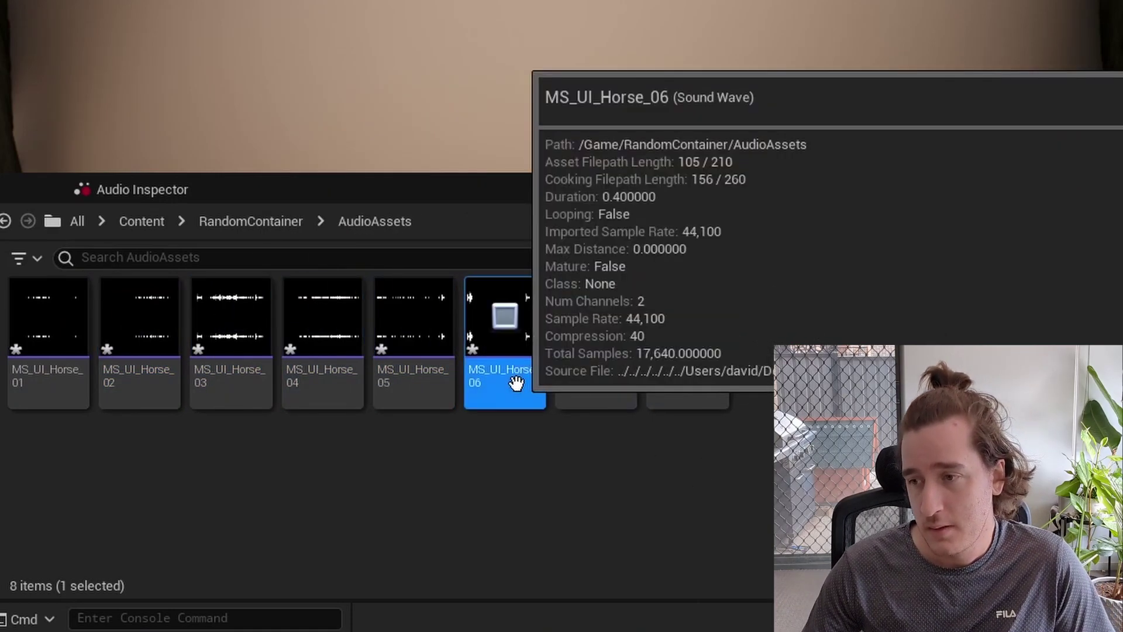
click(414, 382)
click(321, 381)
click(238, 377)
click(105, 368)
click(57, 368)
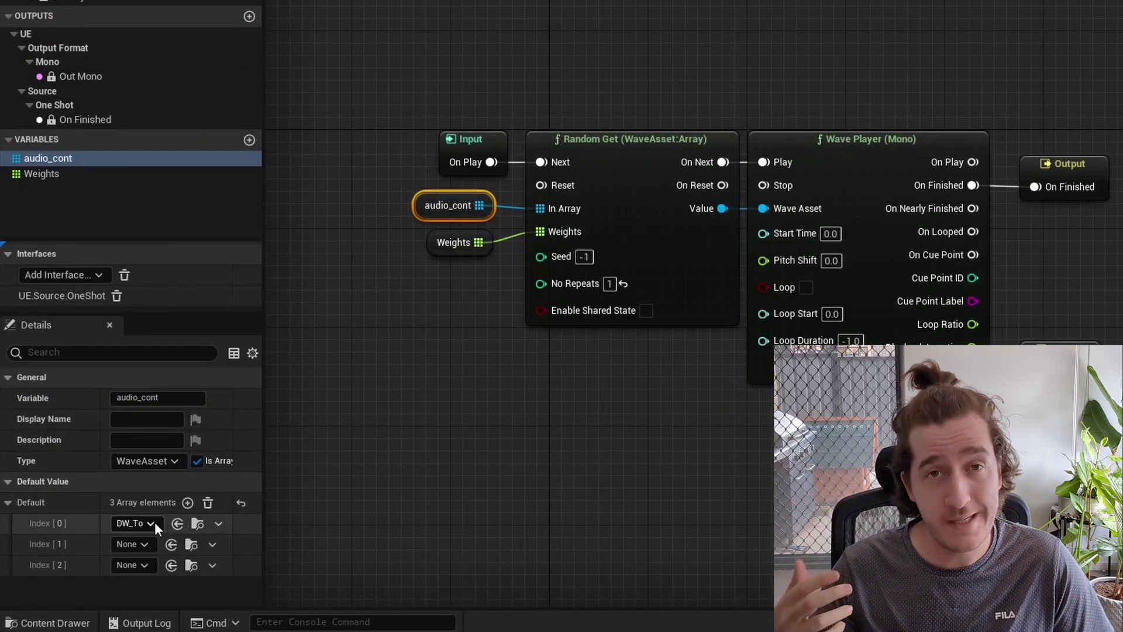
- Assign MS_UI_Horse_01, MS_UI_Horse_02 and MS_UI_Horse_03 to indexes 0, 1 and 2 of the audio_cont array
click(150, 523)
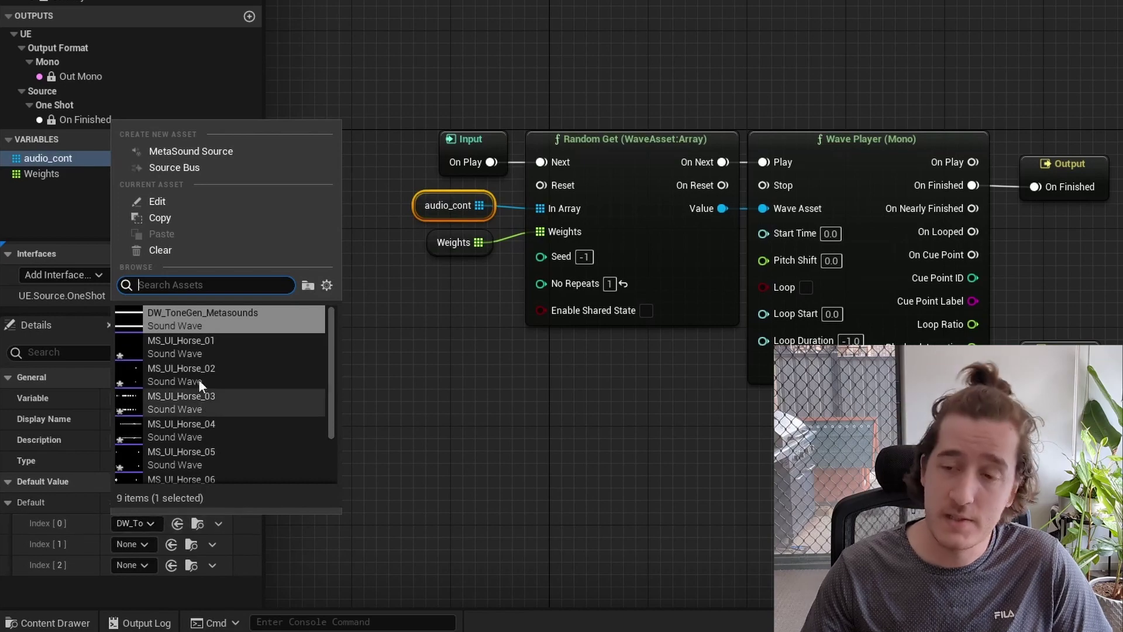
click(212, 349)
click(150, 544)
click(194, 405)
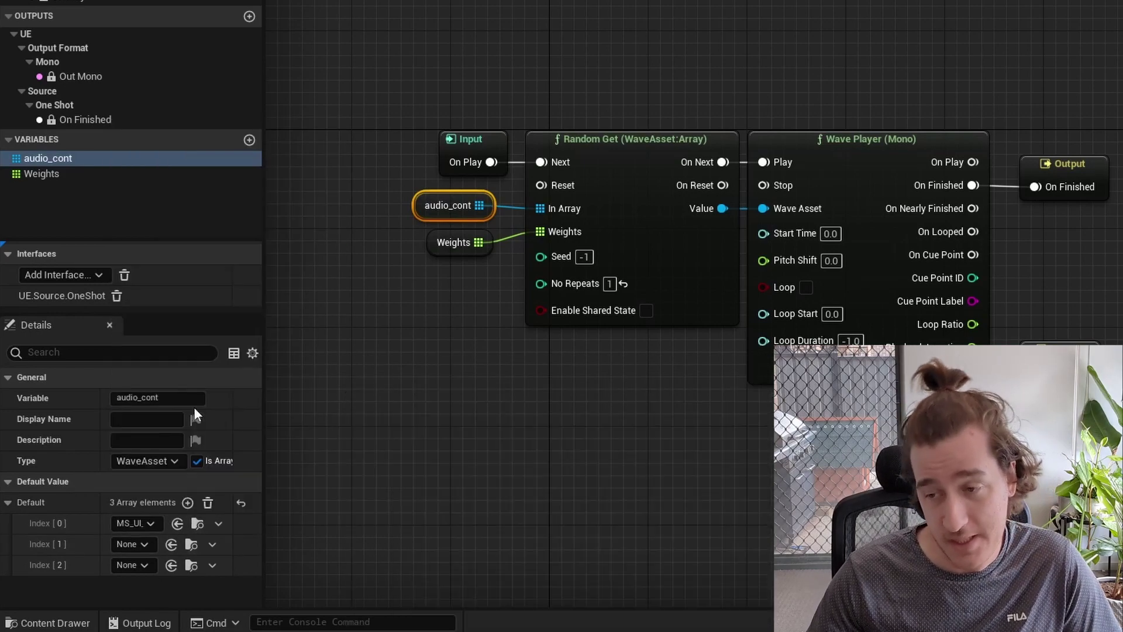
click(148, 562)
click(201, 439)
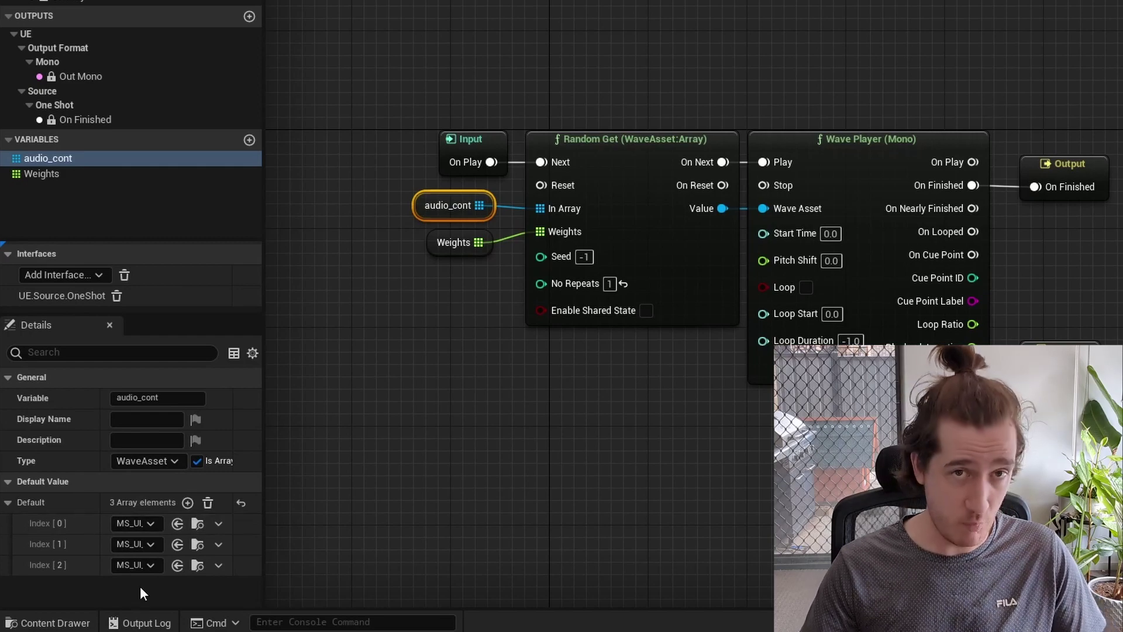
- Add five more elements to the audio_cont default array
click(188, 503)
click(187, 503)
click(188, 503)
click(187, 502)
click(188, 502)
- Assign MS_UI_Horse_04 to index 3 and MS_UI_Horse_05 to index 4, then widen the details area to show full asset names
scroll(156, 523, down, 3)
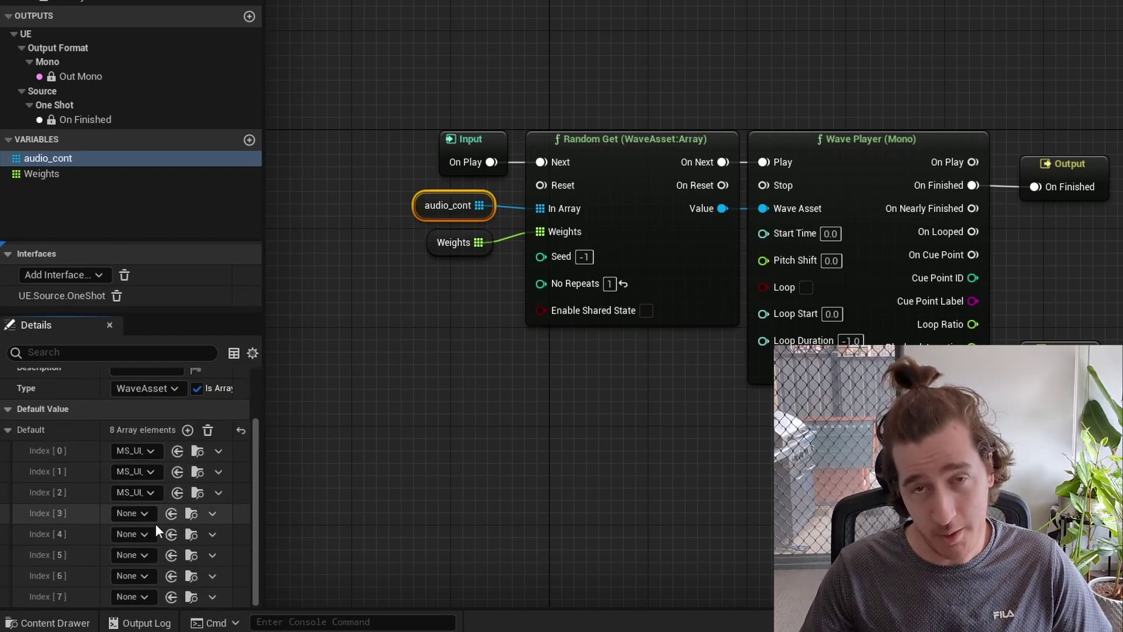
click(151, 513)
scroll(214, 440, down, 1)
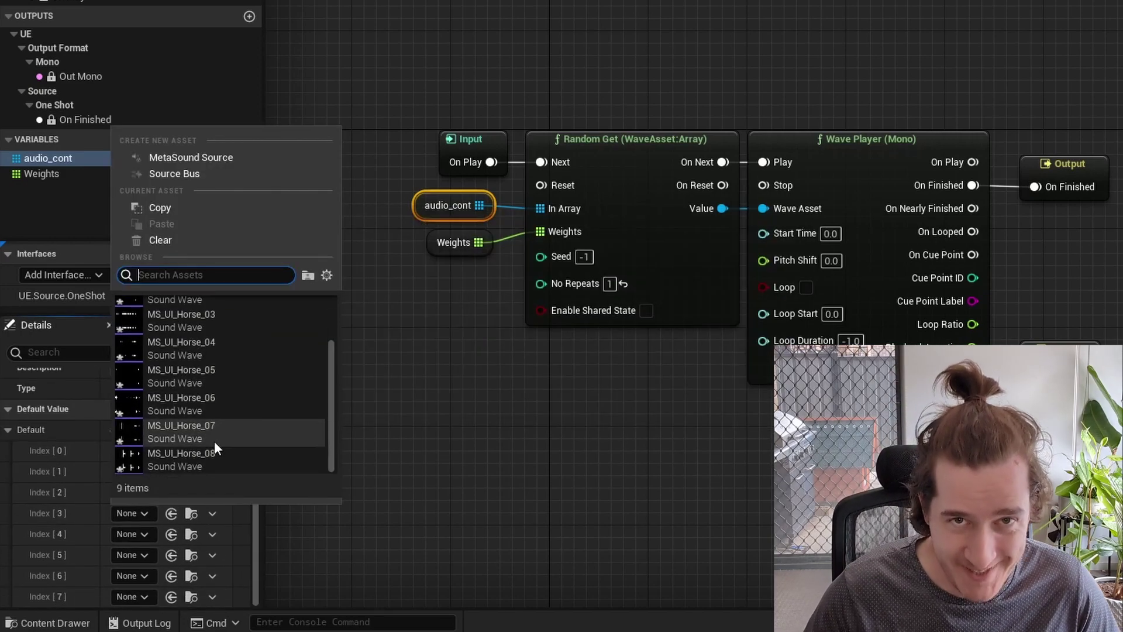
click(246, 353)
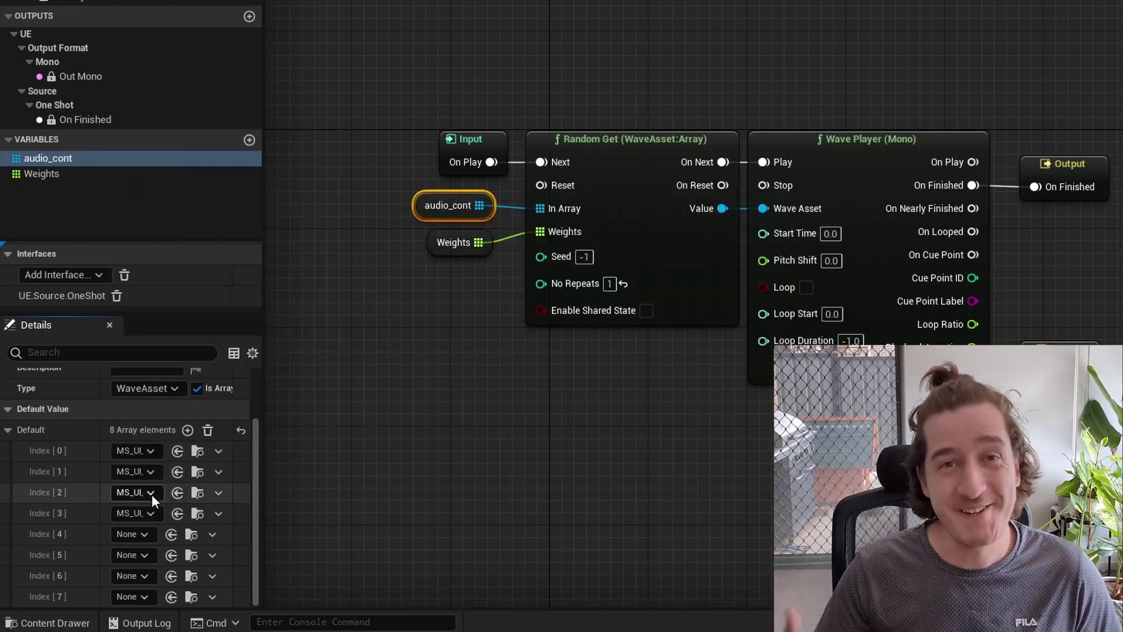
click(144, 535)
click(202, 450)
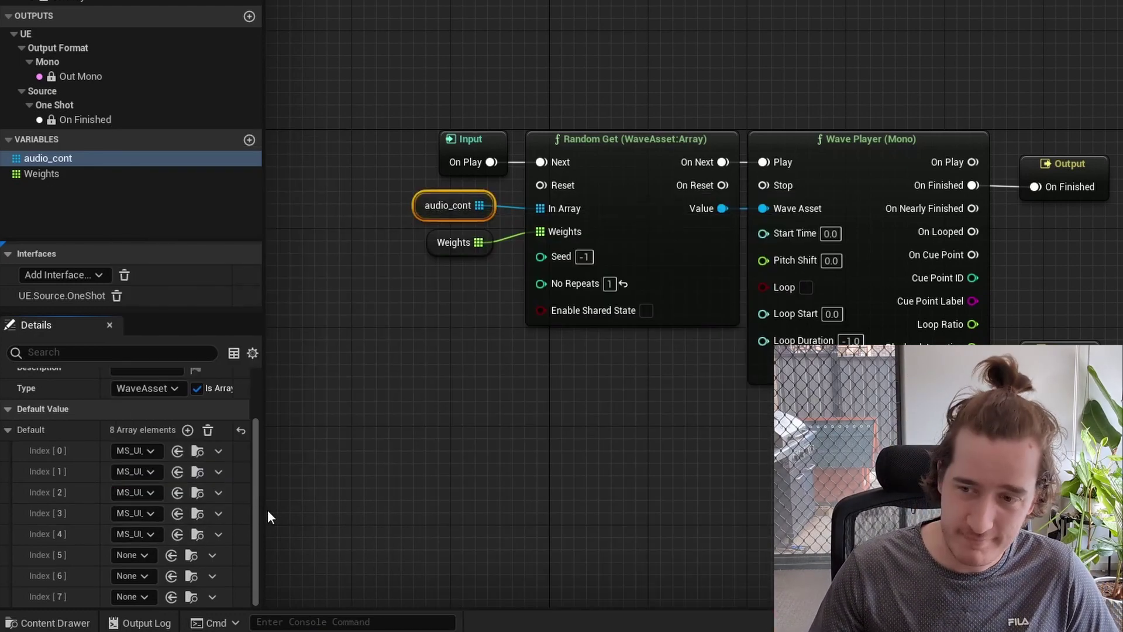
drag(266, 511, 401, 510)
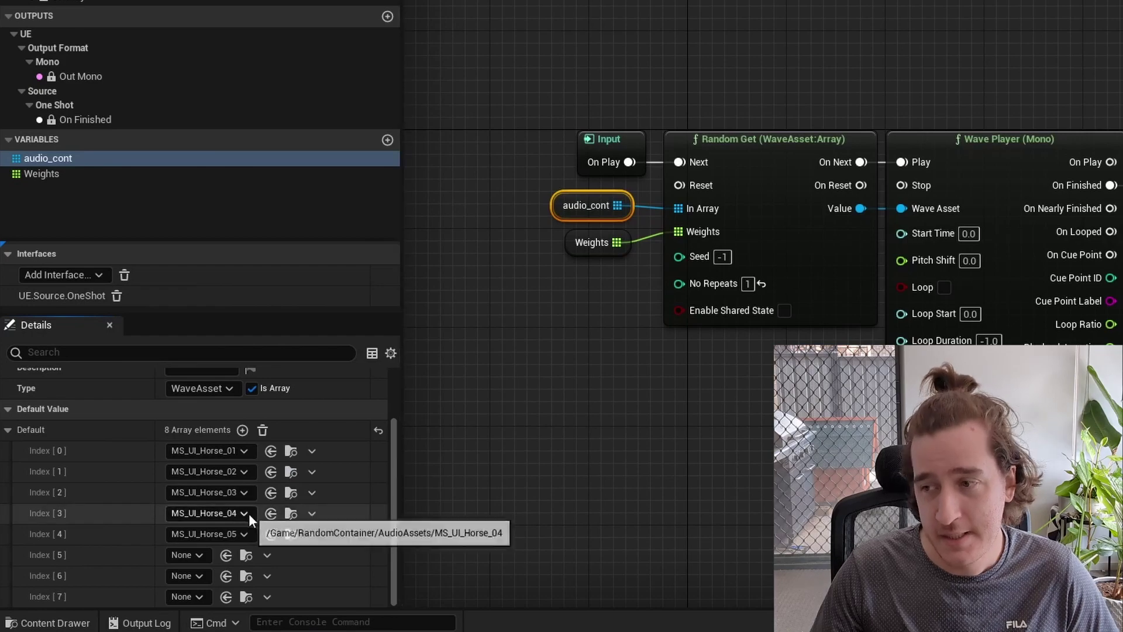
- Assign the remaining sound waves, MS_UI_Horse_06, MS_UI_Horse_07 and MS_UI_Horse_08, to indexes 5, 6 and 7 of the audio_cont array
click(189, 554)
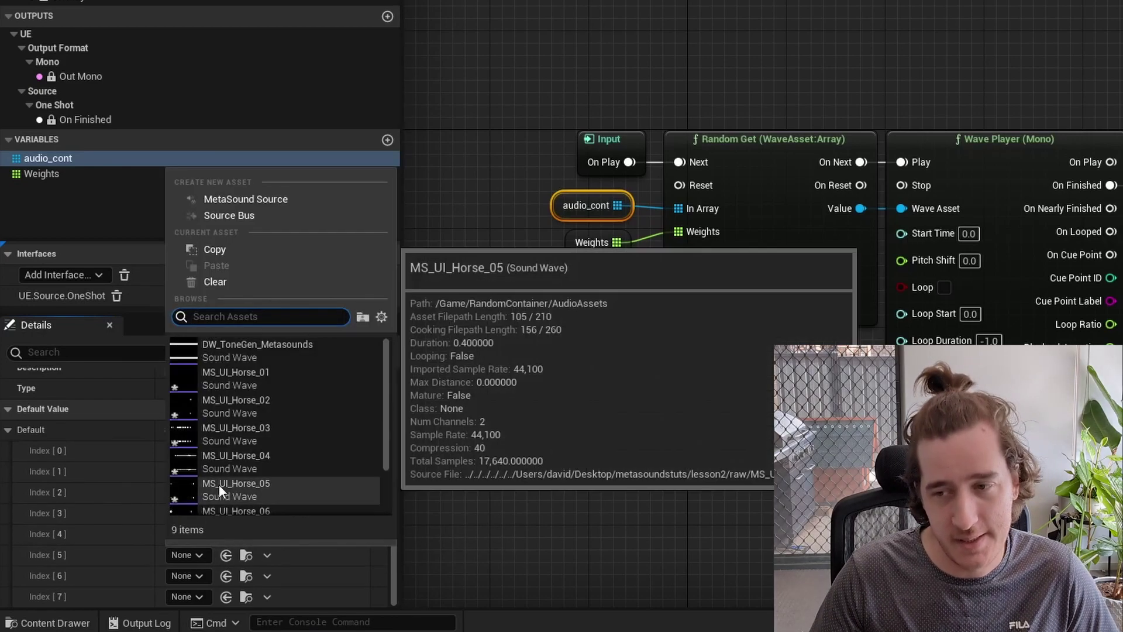
click(222, 485)
click(195, 575)
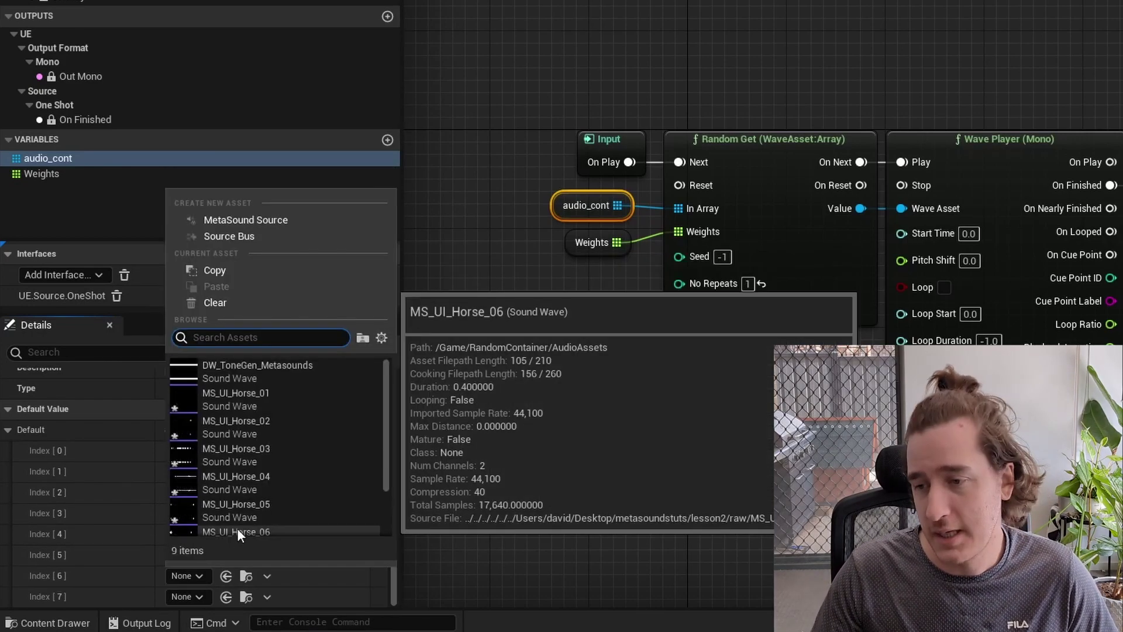
click(238, 528)
click(188, 596)
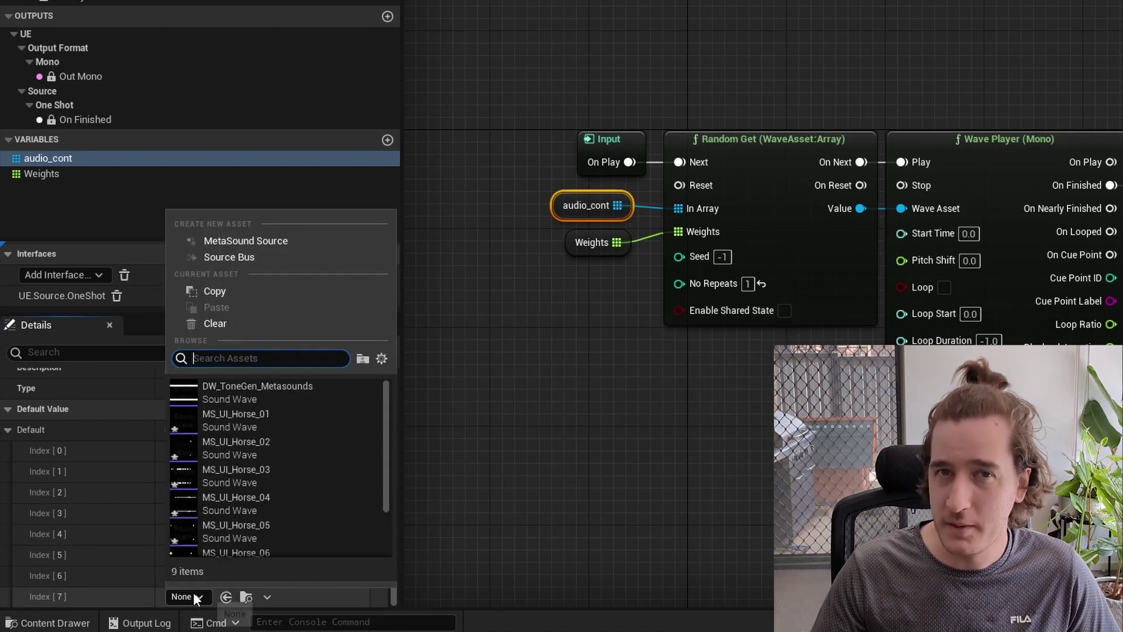
click(236, 501)
click(537, 408)
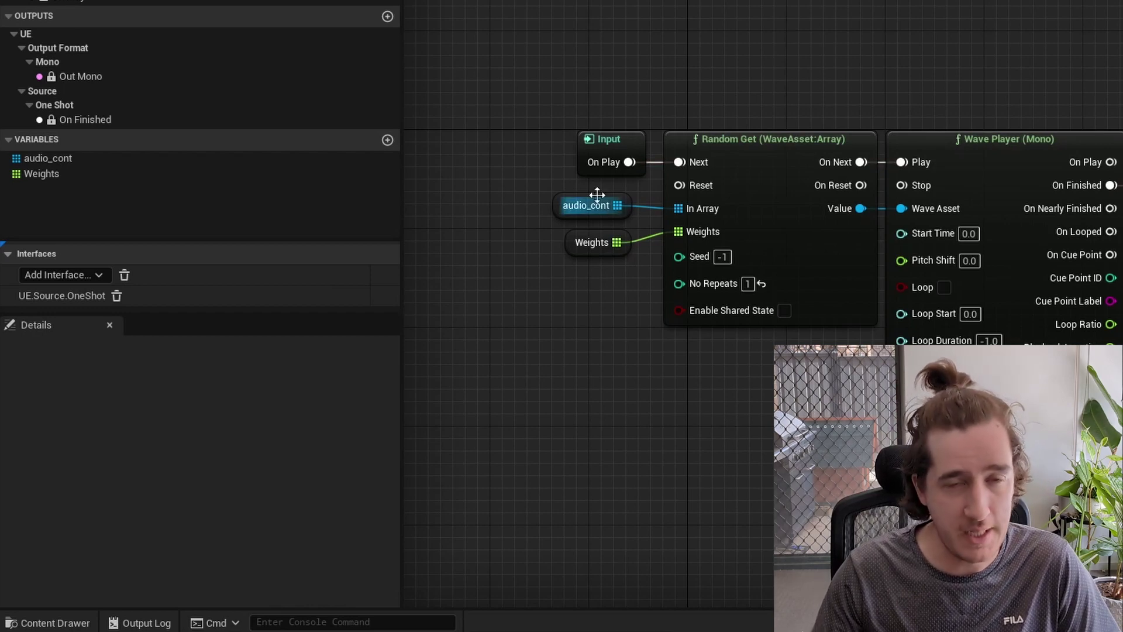
- Move the Input node aside and add a Trigger Repeat node, wiring its RepeatOut to the Next input of Random Get
right_drag(588, 366, 692, 382)
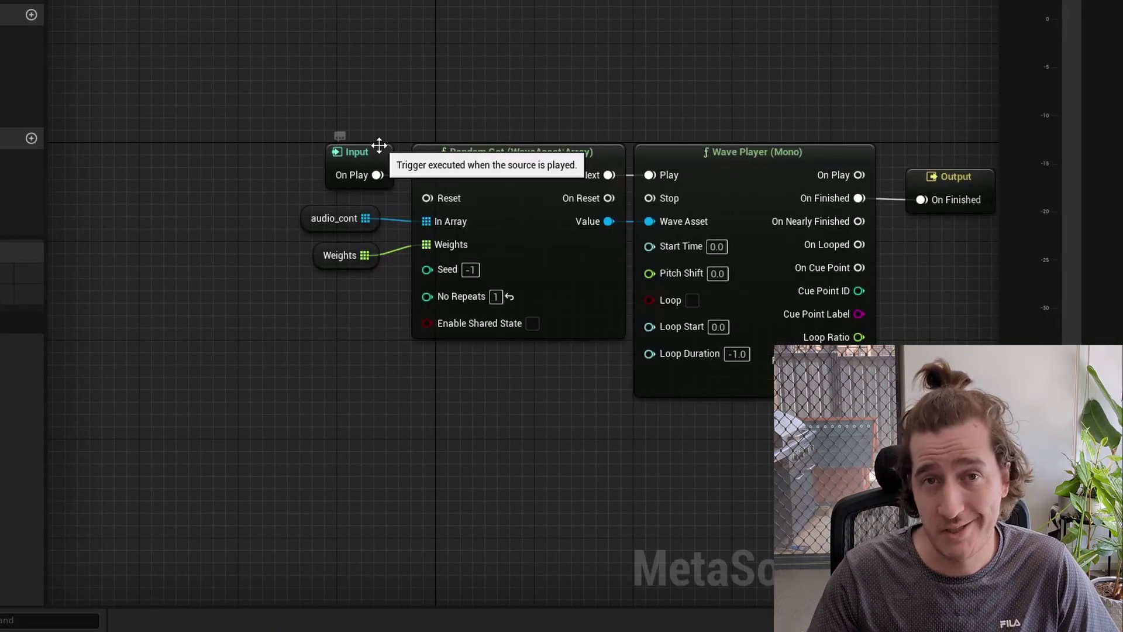
drag(732, 148, 511, 2)
right_click(185, 163)
text(trigger rep)
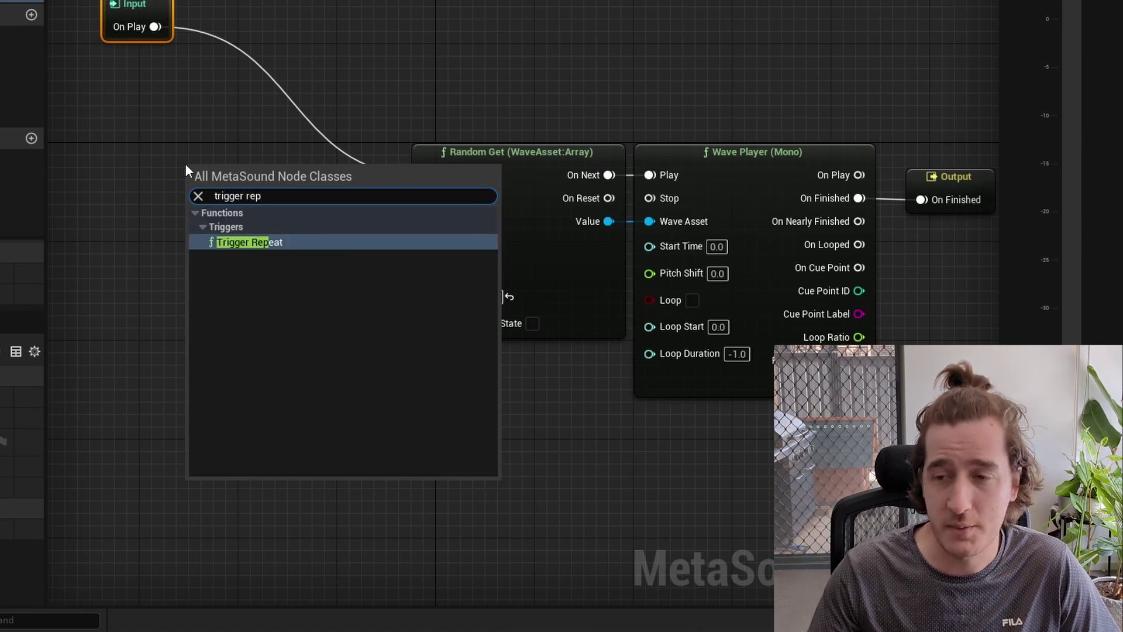
key(Return)
drag(338, 195, 427, 175)
- Set the Trigger Repeat period to 1 and connect the Input node's On Play to its Start input
drag(247, 239, 251, 206)
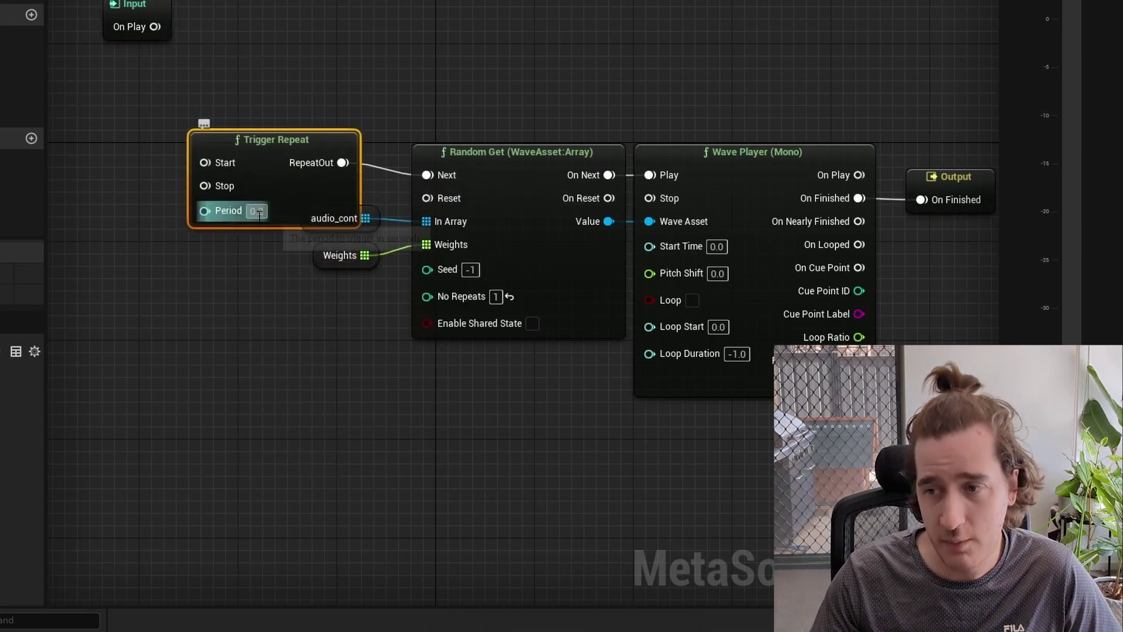
text(1)
key(Return)
drag(155, 27, 160, 110)
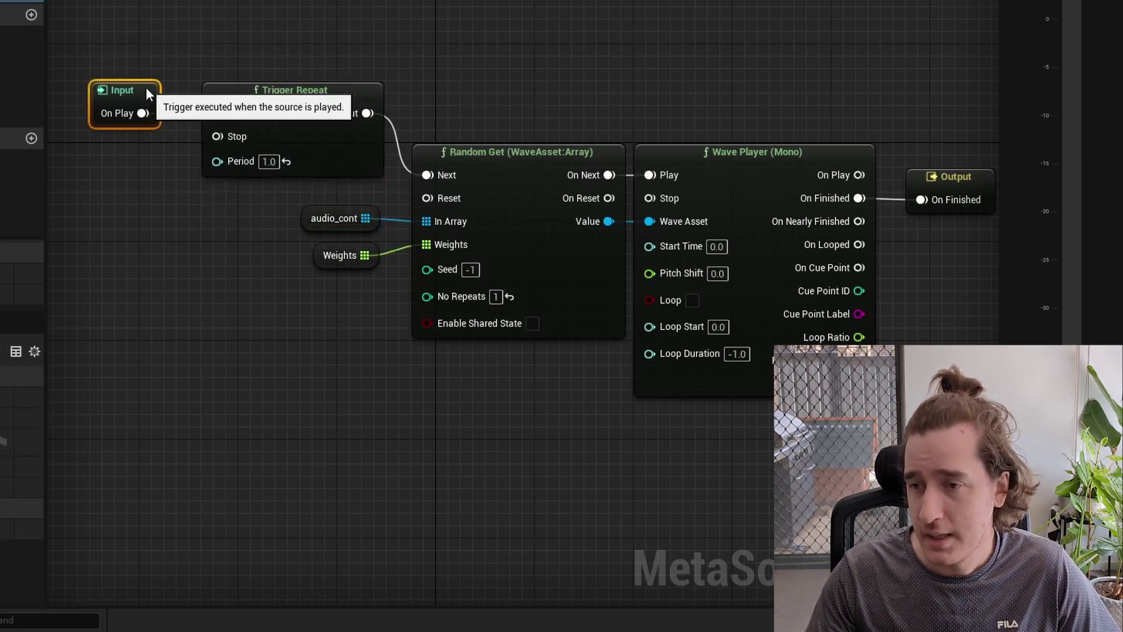
- Set the Trigger Repeat period to 0.4 and audition the MetaSound
click(280, 254)
text(0.4)
click(393, 49)
key(space)
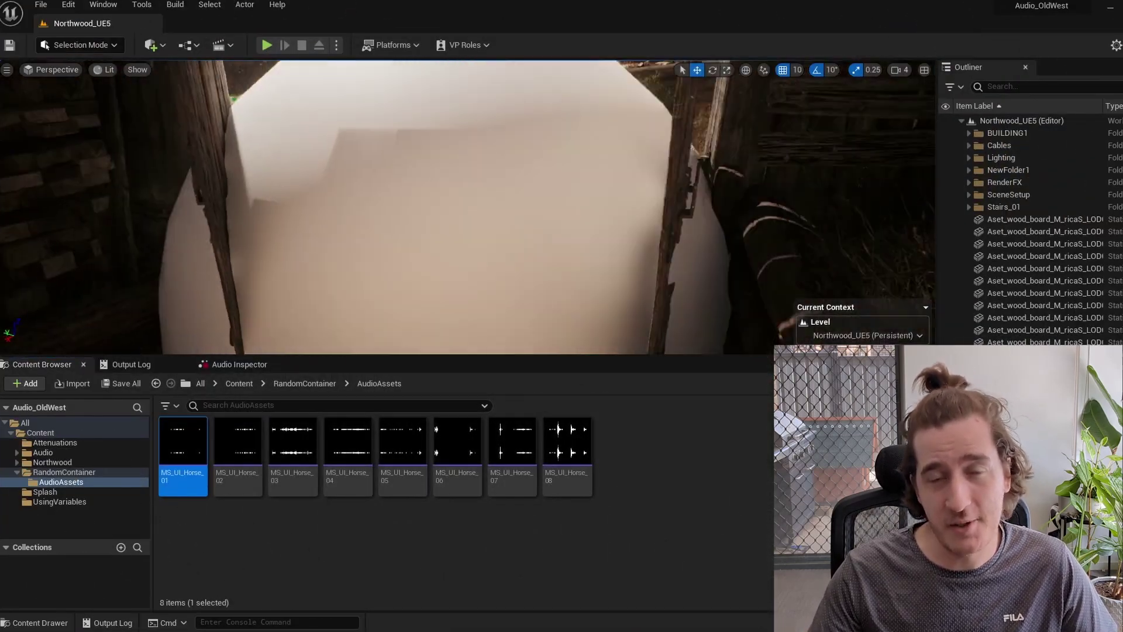
- Delete the white Au_StartStop sphere from the level and place the RandomCont MetaSound on the path by the gate
scroll(450, 213, down, 5)
click(450, 213)
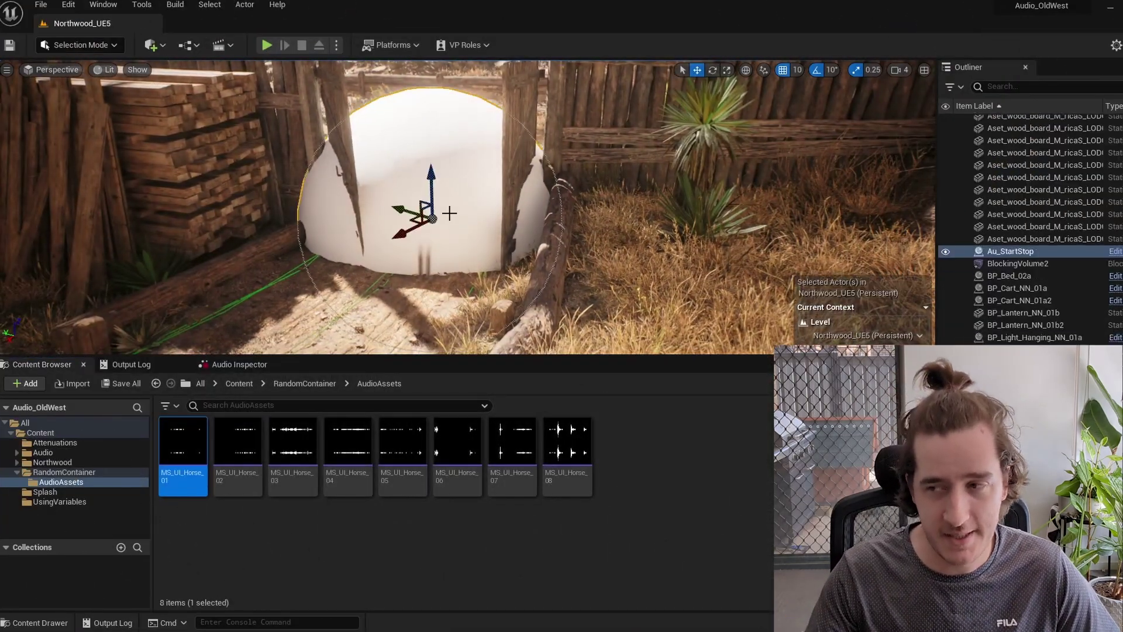
key(Delete)
click(319, 384)
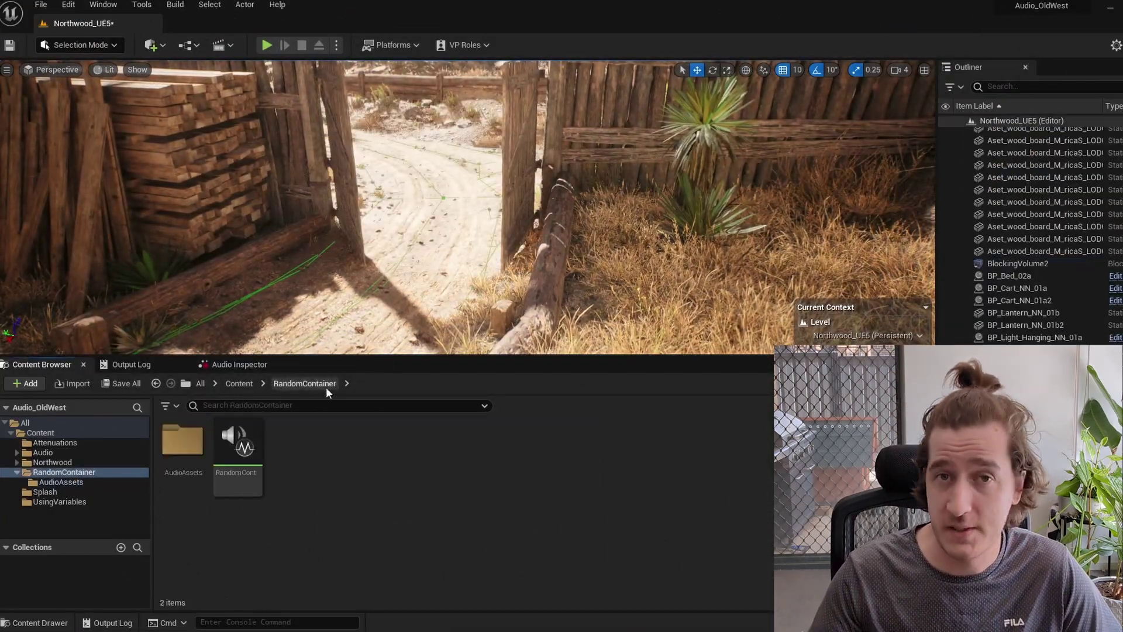
drag(239, 481, 418, 254)
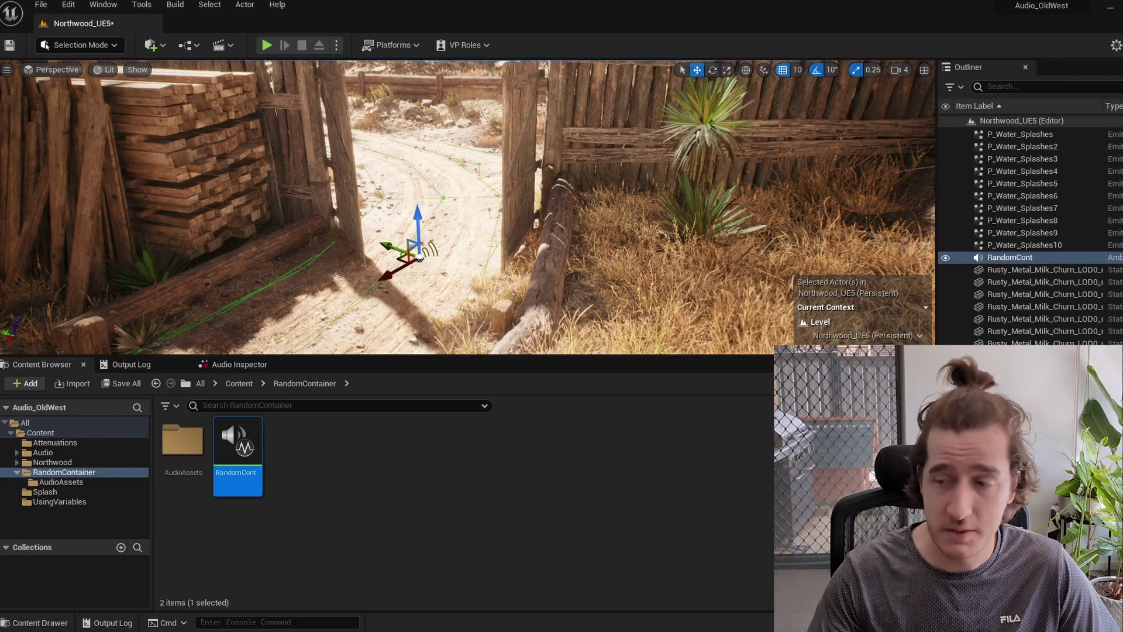
- Assign a sound attenuation to the placed RandomCont actor and save the level
click(1044, 533)
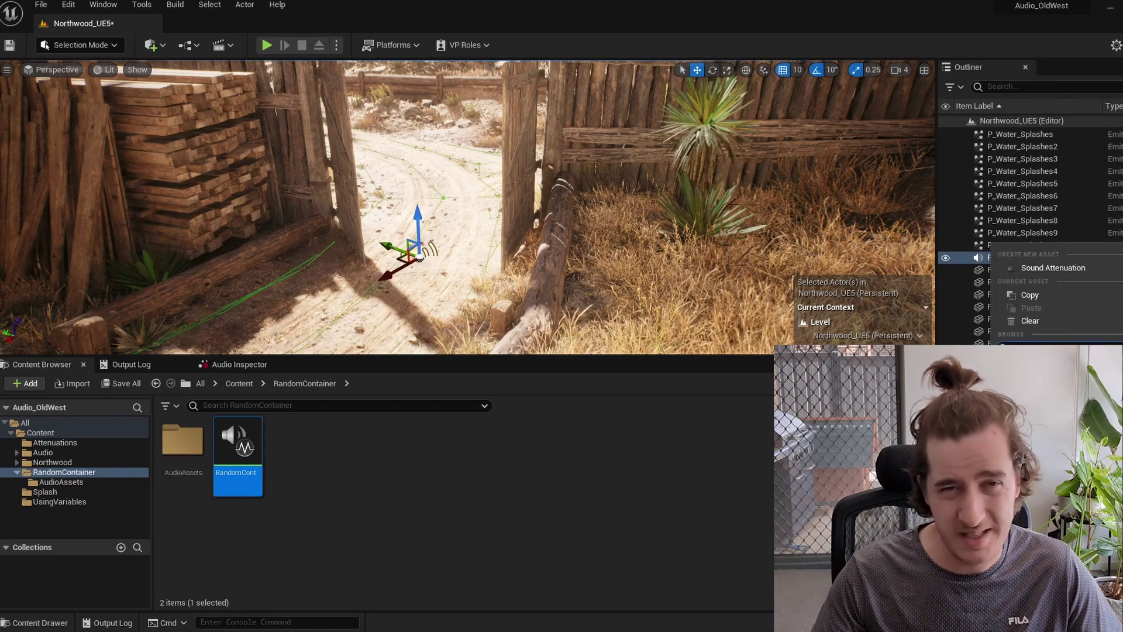
key(Escape)
key(ctrl+s)
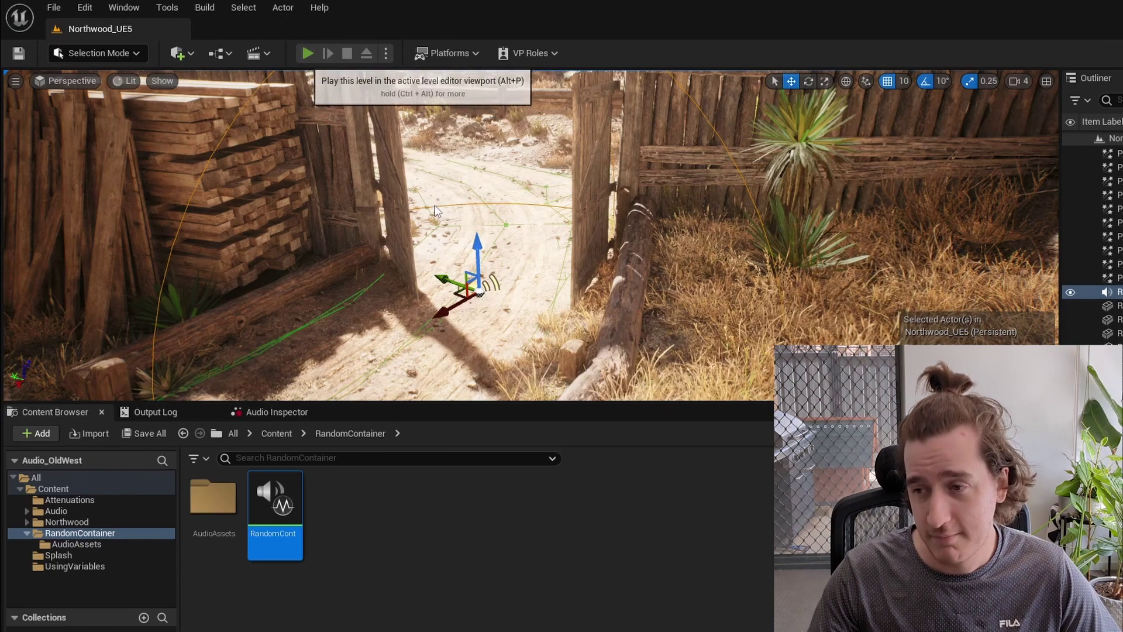
- Play the level, walk towards the gate, then eject from the player and view the active sounds in the Audio Inspector
key(alt+p)
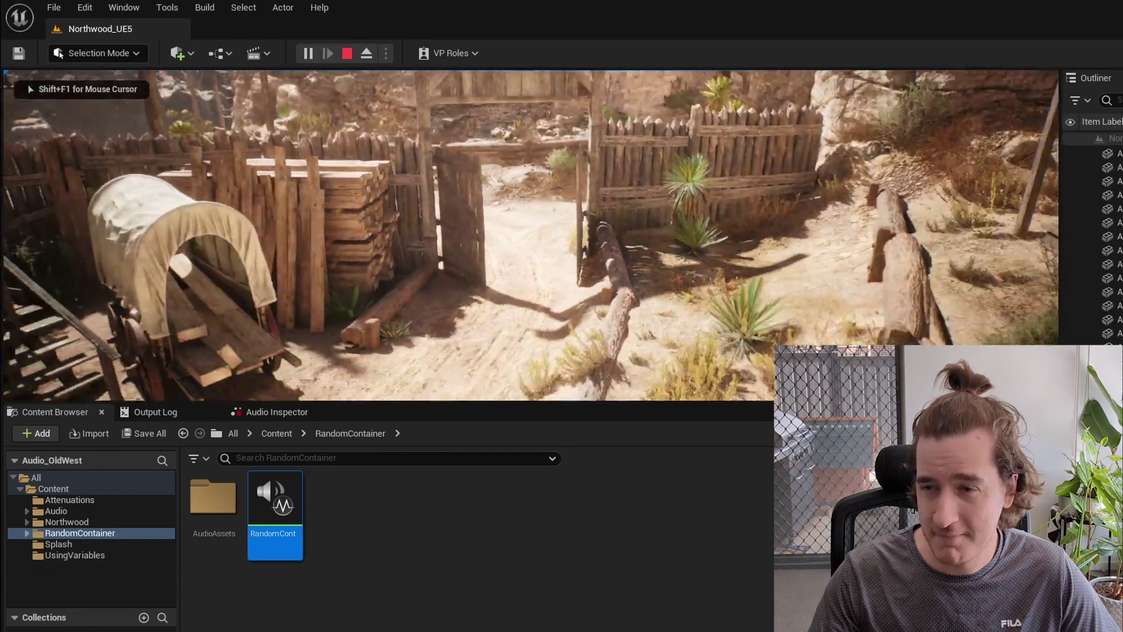
key(w)
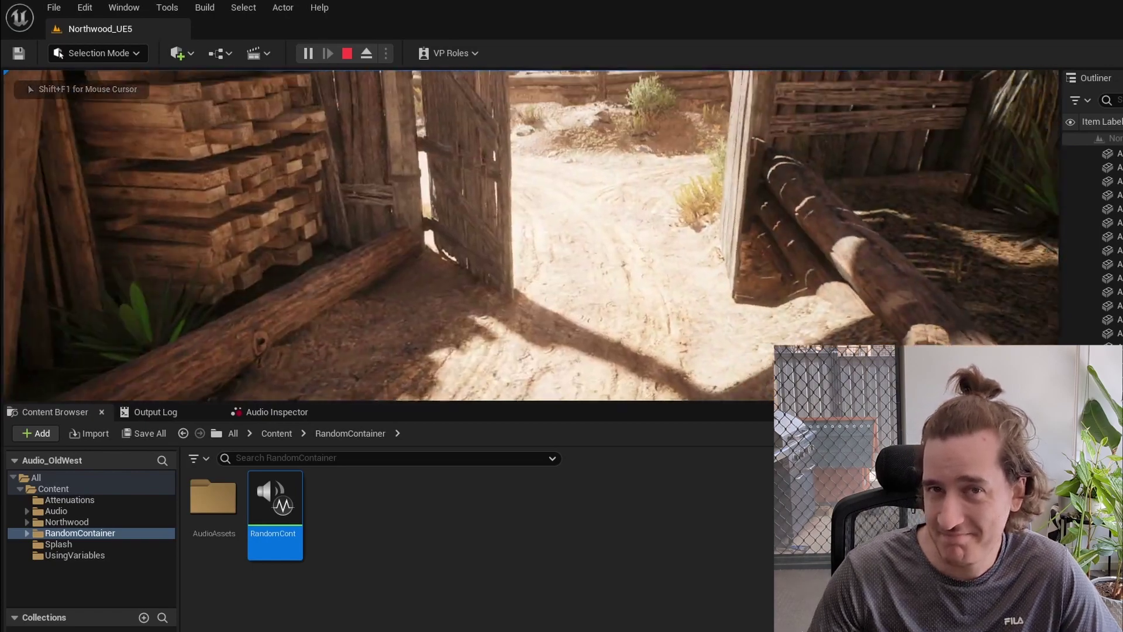
key(F8)
click(299, 412)
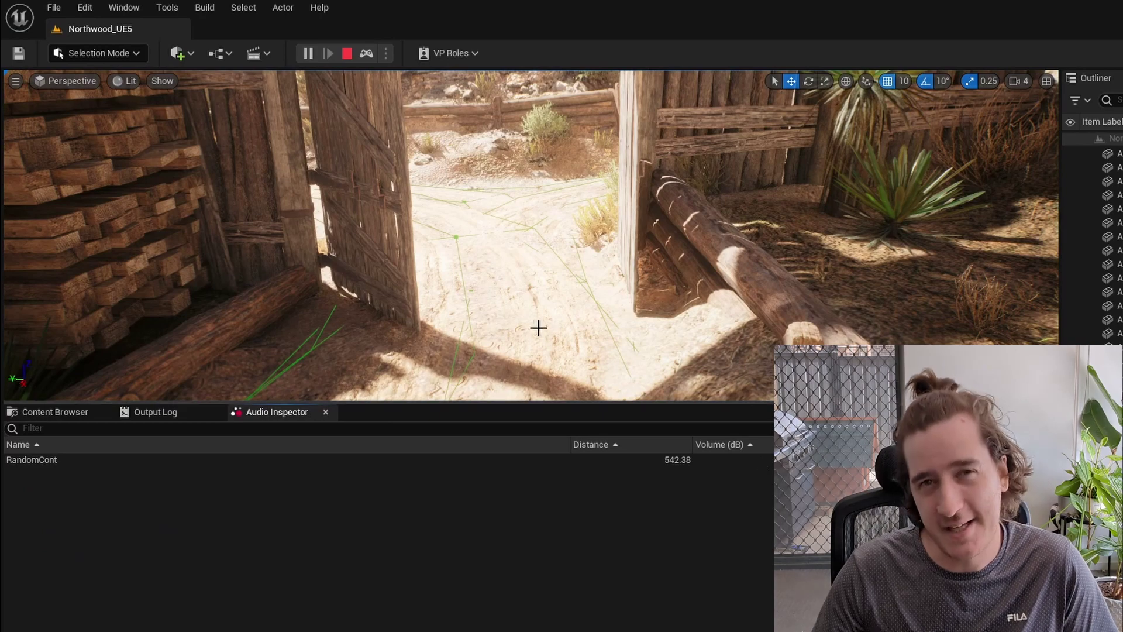
- Turn on the viewport's active sounds debug display with the console command au.Debug.Sounds
click(474, 306)
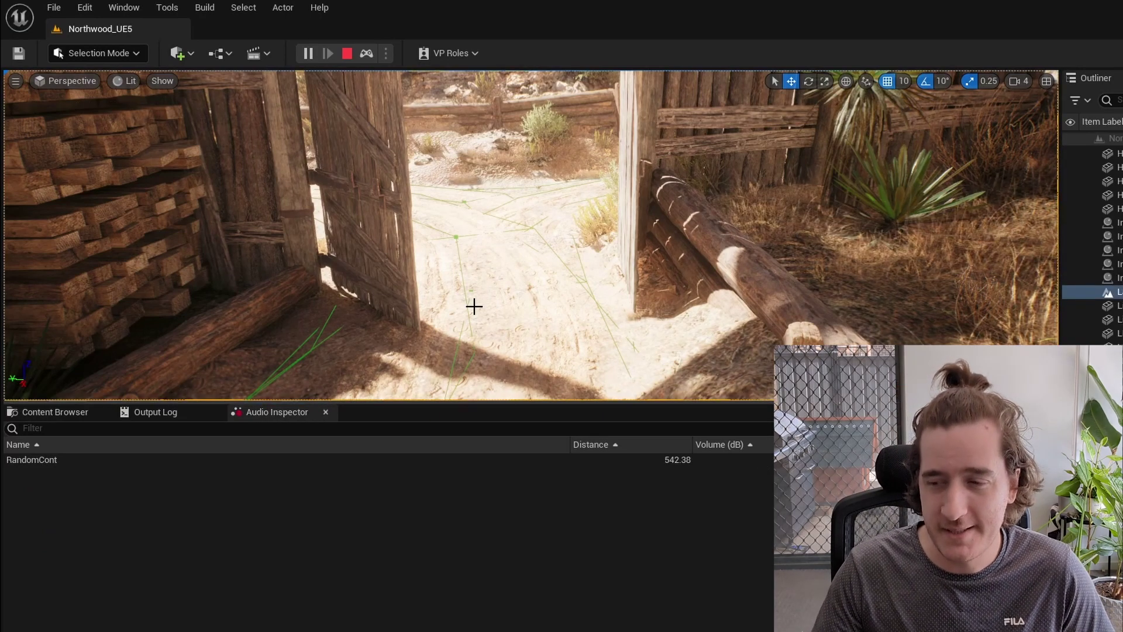
key(grave)
text(au.Debug.Sou)
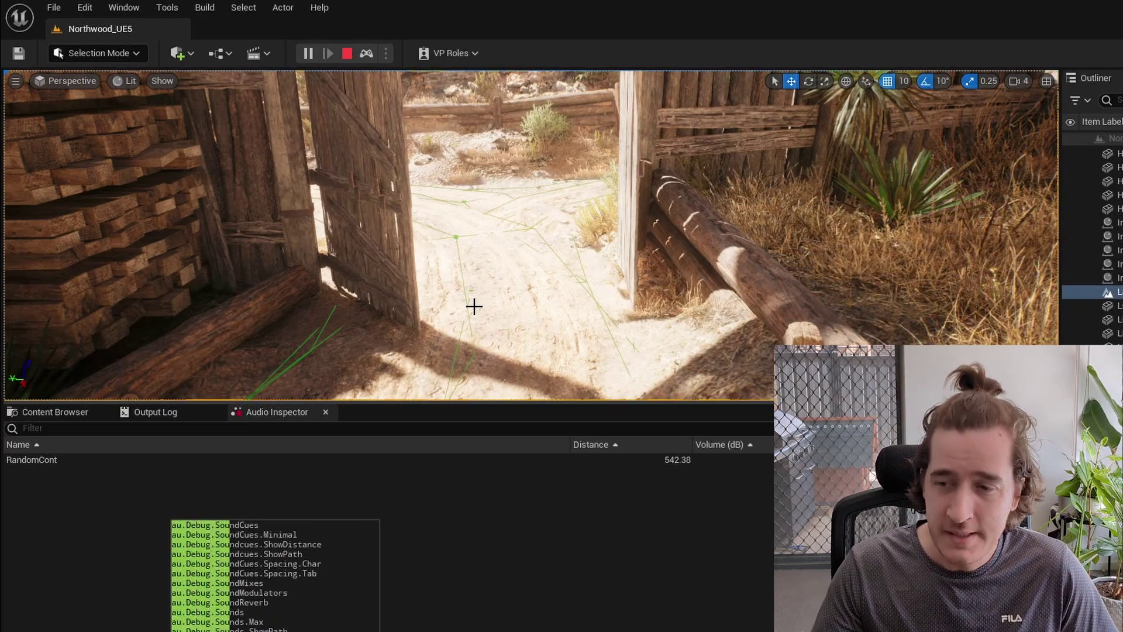
key(Up)
key(Up)
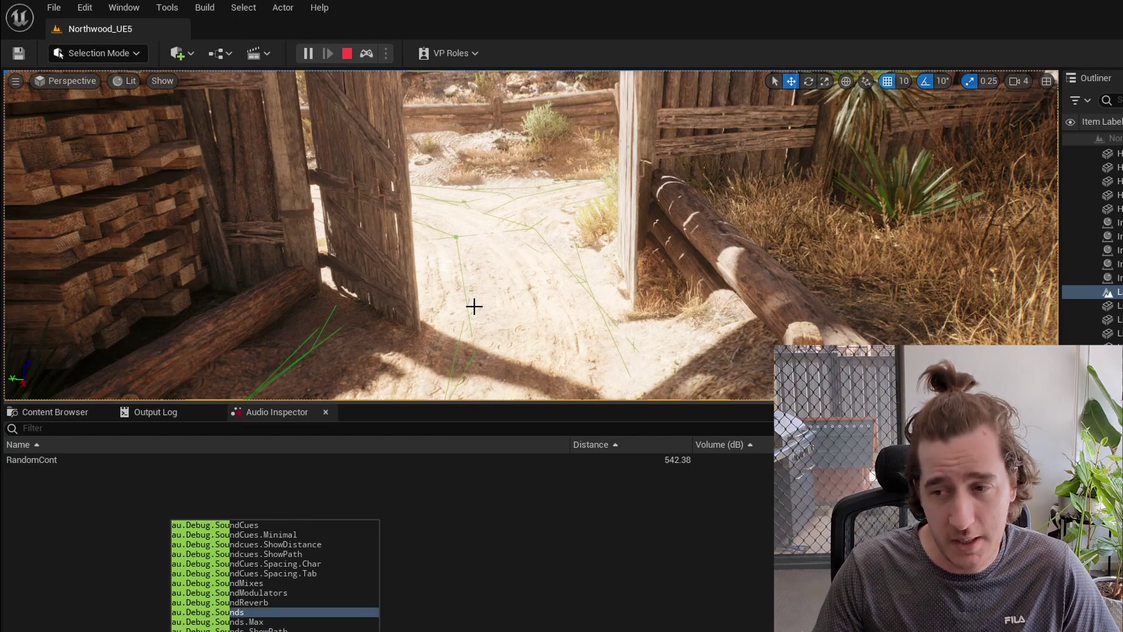
key(Return)
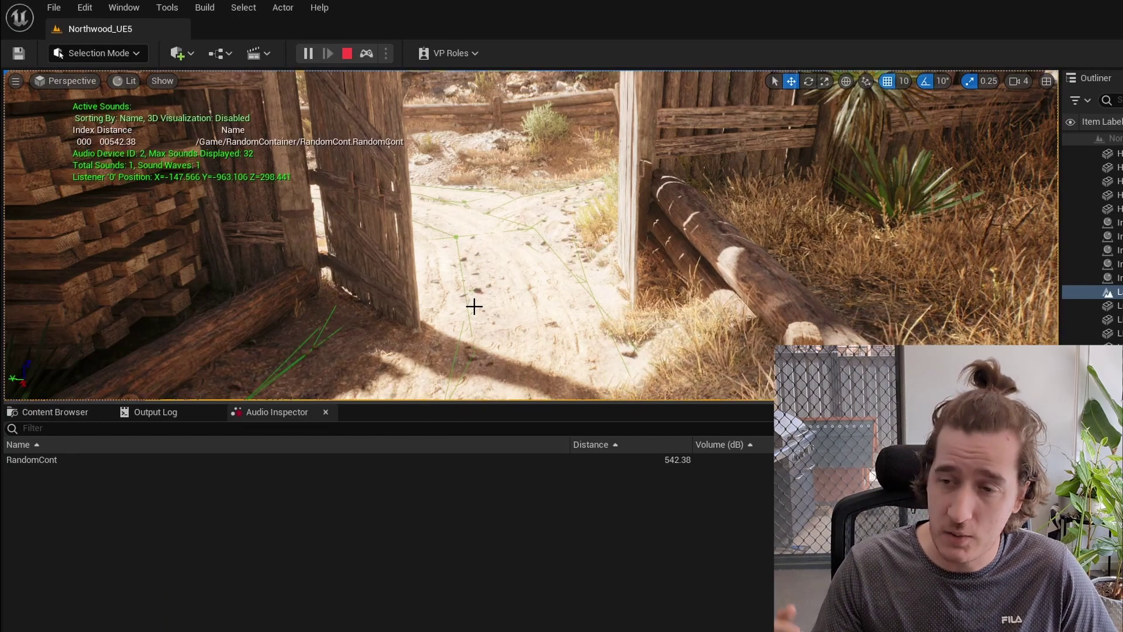
- Fly around the gate and town to examine how RandomCont's distance and audibility change, then stop the play session
key(s)
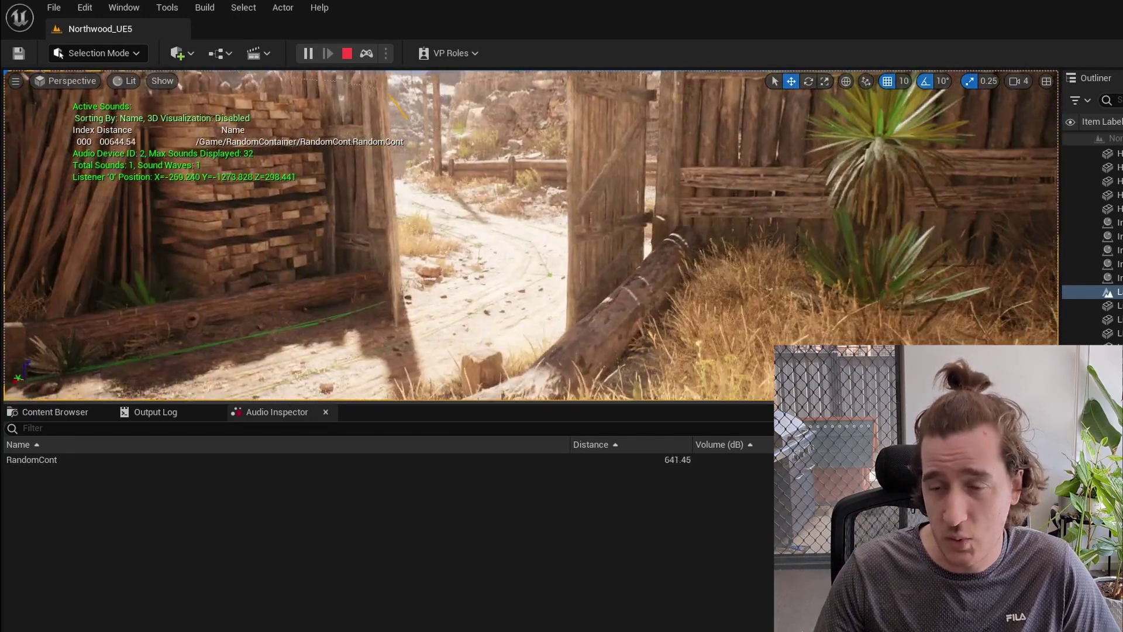
key(w)
key(s)
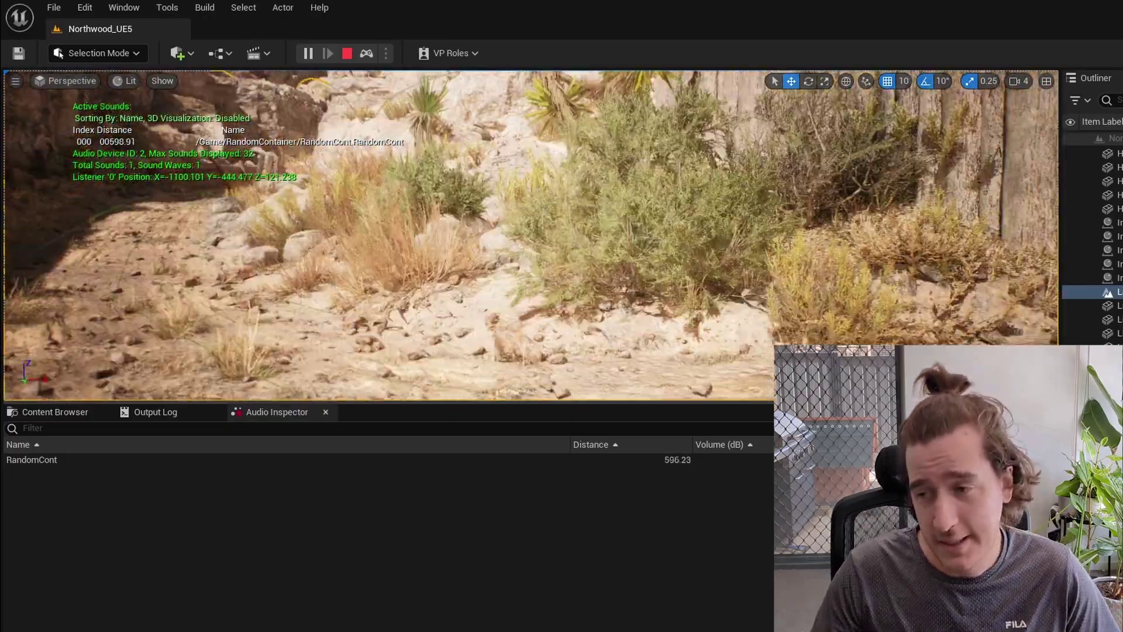
key(w)
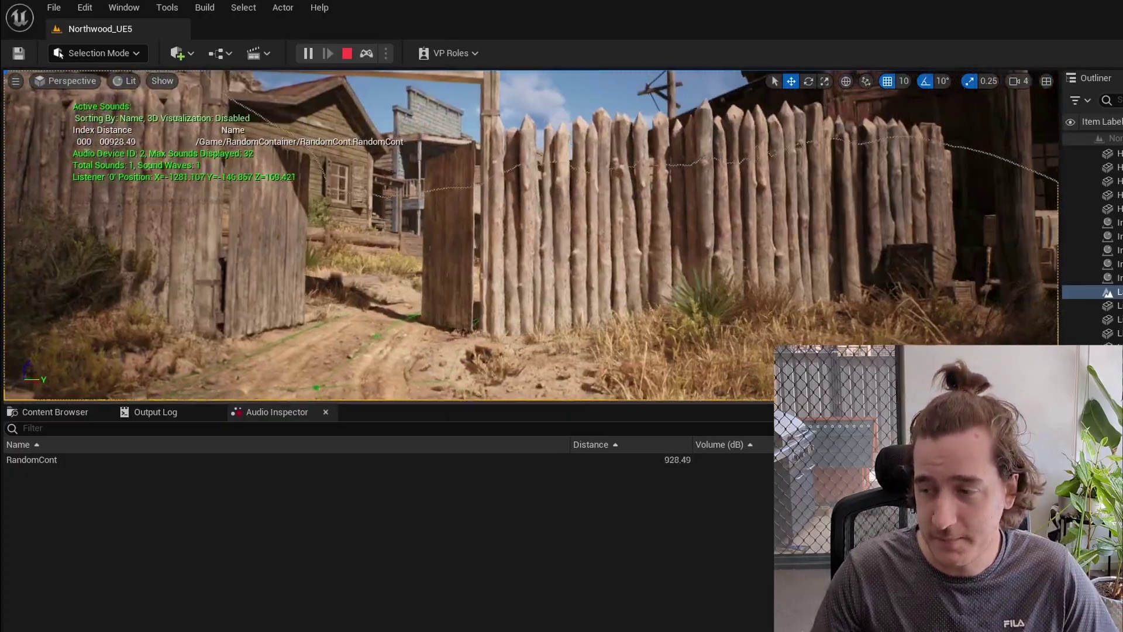
key(s)
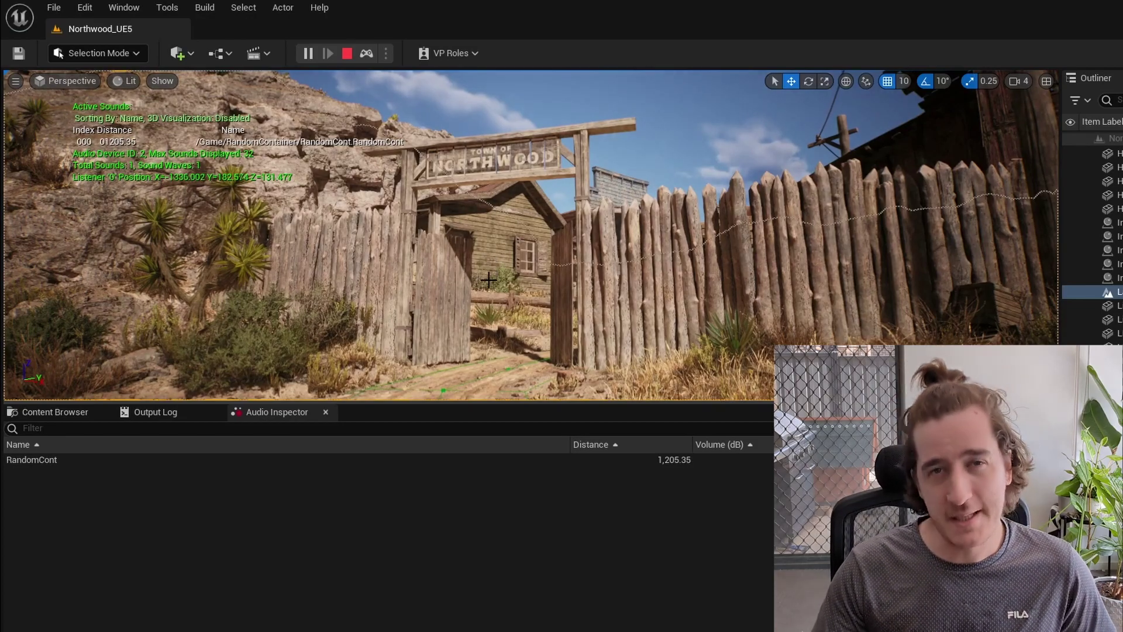
key(w)
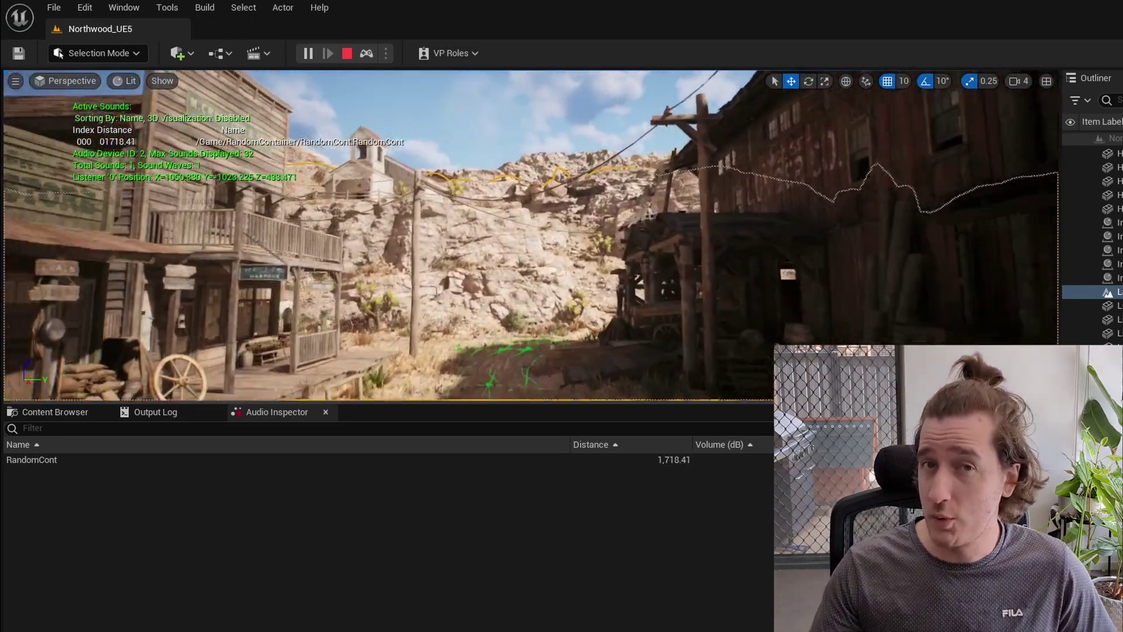
key(w)
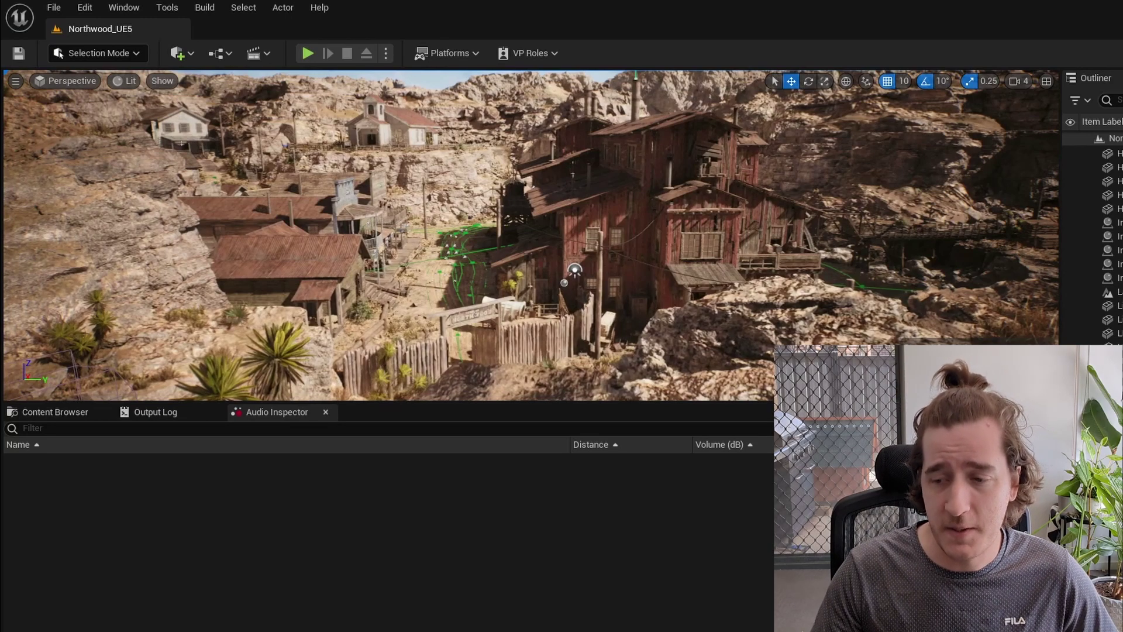
right_drag(531, 235, 524, 224)
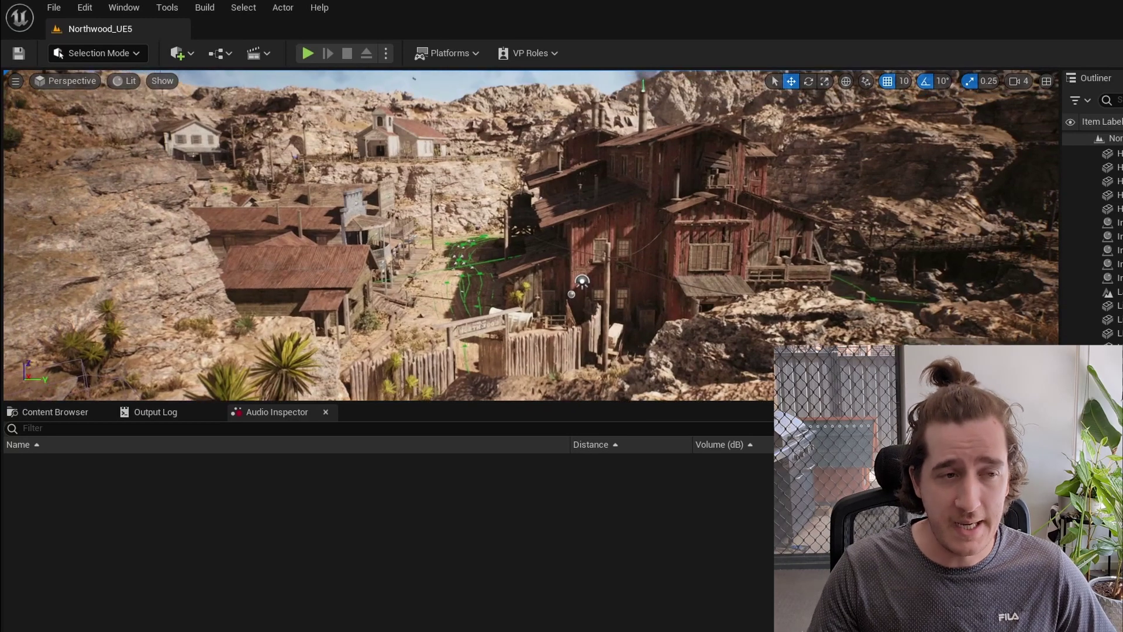